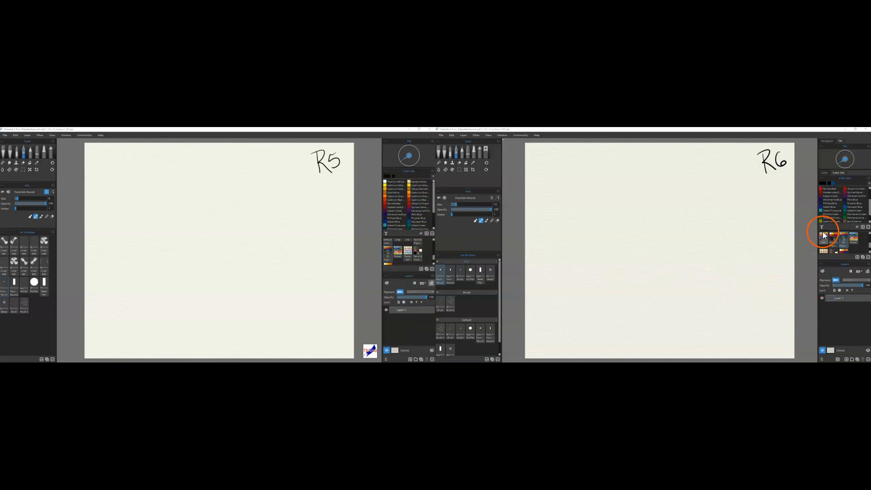
# Compare the Ink brush sets of the R5 and R6 windows.
pyautogui.click(839, 195)
pyautogui.click(15, 251)
pyautogui.click(7, 247)
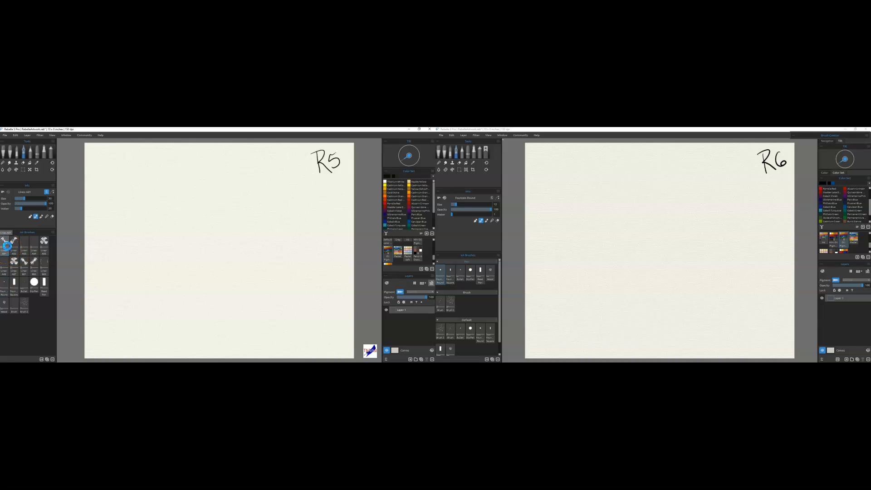
pyautogui.click(24, 259)
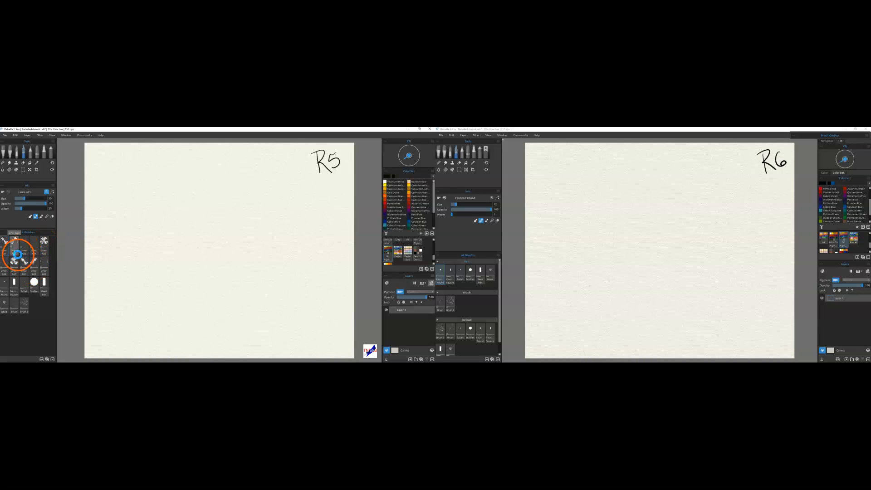
pyautogui.click(17, 245)
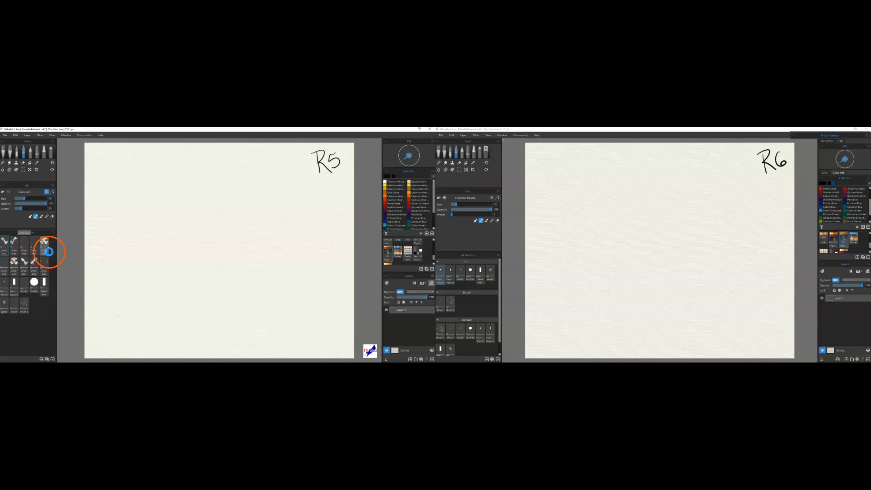
pyautogui.click(9, 249)
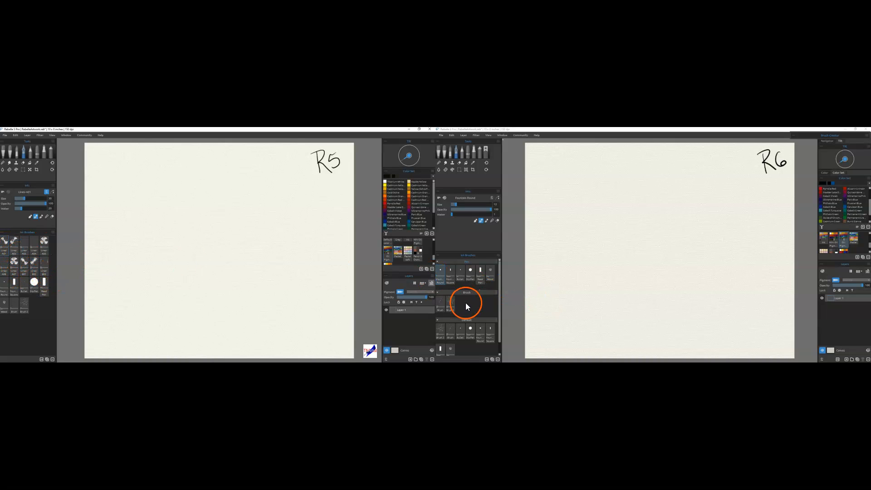
pyautogui.scroll(-1, 466, 303)
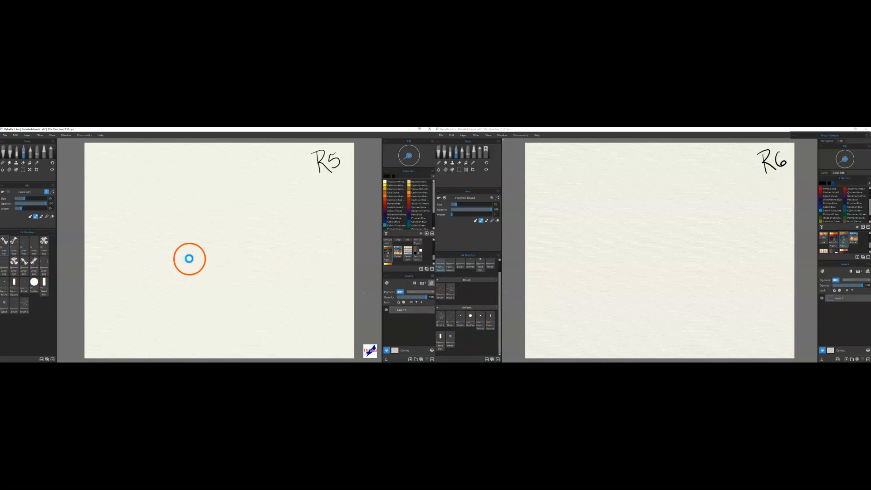
# Compare the Airbrush sets in R5 and R6, and view the additional brush category in R6.
pyautogui.click(50, 152)
pyautogui.click(481, 150)
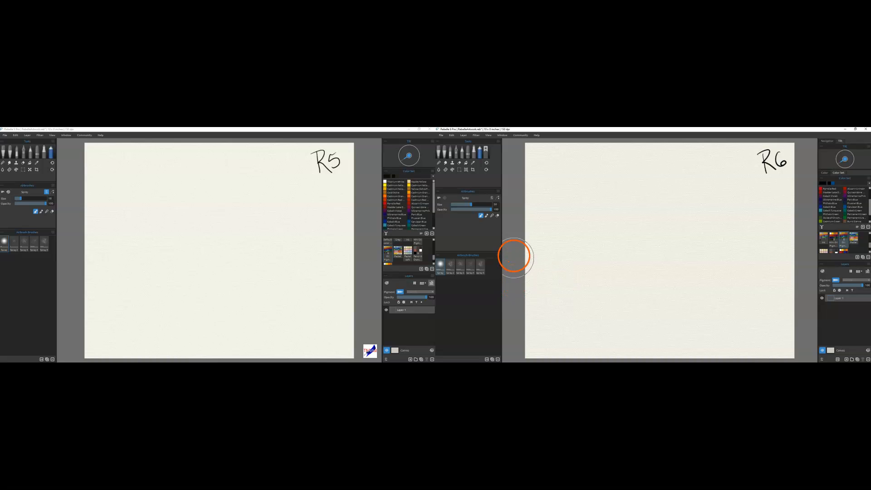
pyautogui.click(487, 154)
pyautogui.click(484, 266)
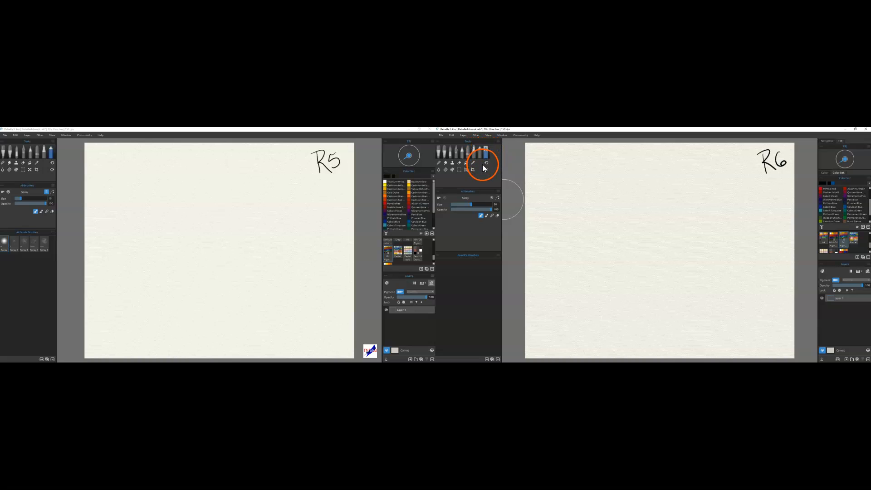
pyautogui.click(14, 154)
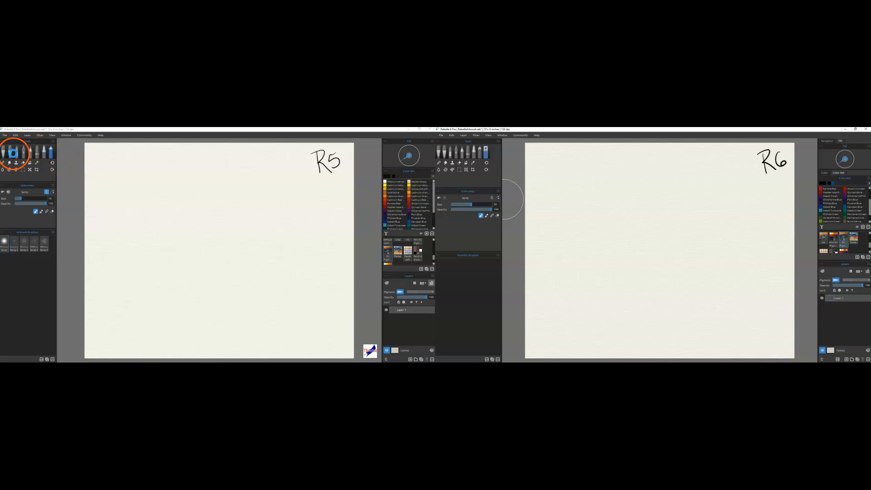
pyautogui.click(7, 156)
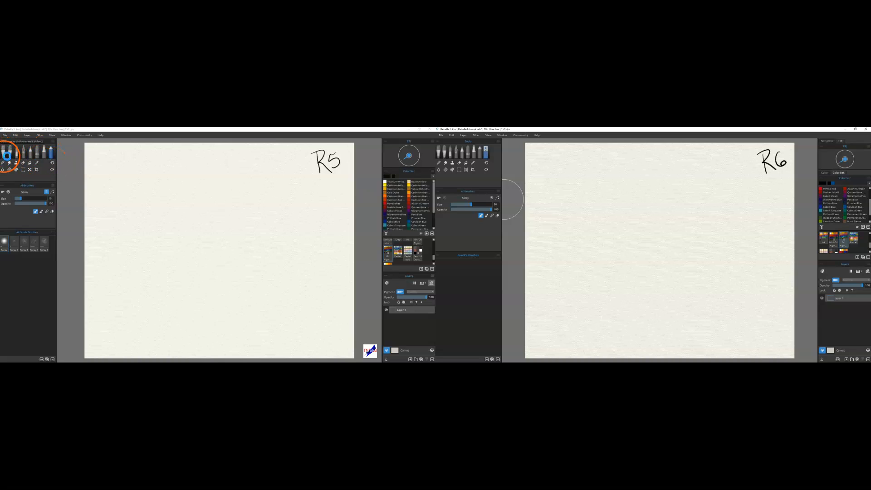
pyautogui.click(430, 241)
pyautogui.click(459, 250)
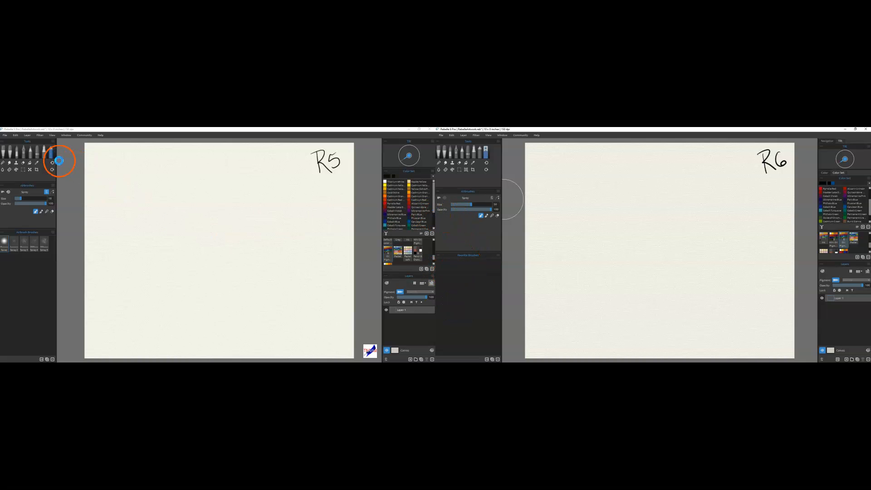
pyautogui.click(466, 153)
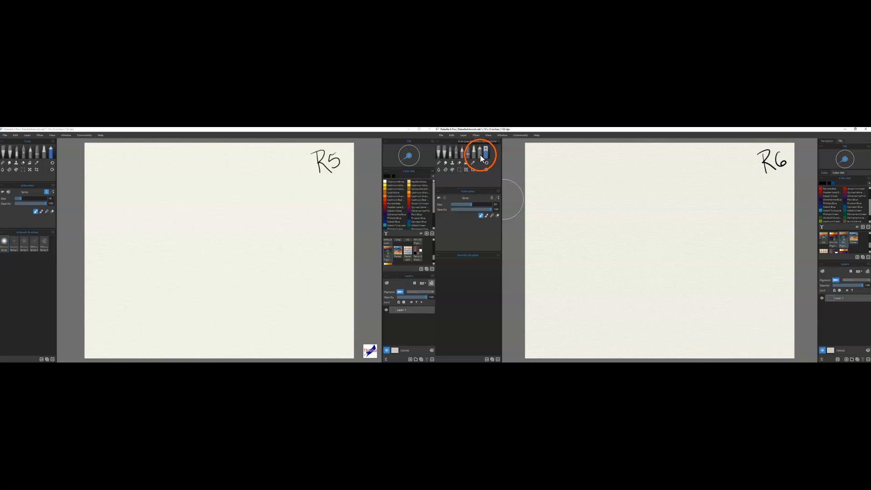
pyautogui.click(402, 245)
pyautogui.click(113, 188)
# Compare the Marker brushes in R5 with the grouped Marker brushes in R6.
pyautogui.click(44, 155)
pyautogui.click(97, 233)
pyautogui.click(40, 174)
pyautogui.click(25, 243)
pyautogui.click(397, 250)
pyautogui.click(470, 299)
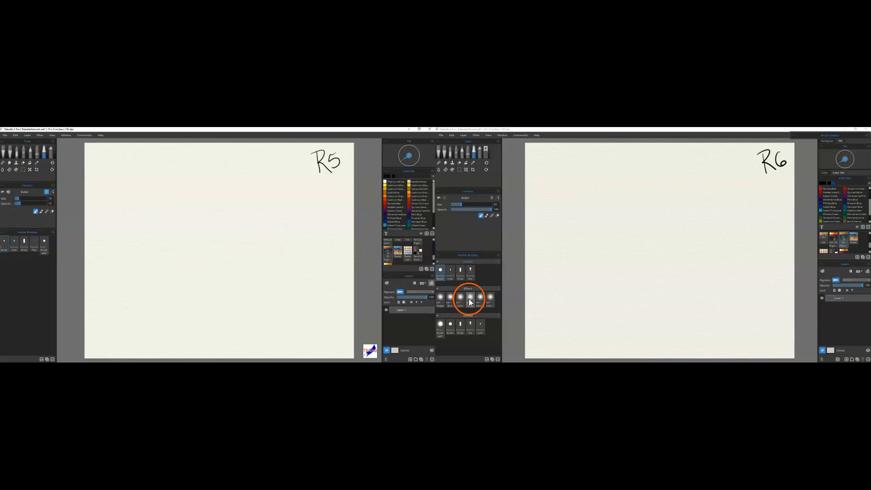
pyautogui.click(450, 333)
# Show the Pastel brushes in both windows and expand the R6 pastel groups down to the textured one to examine their brushes.
pyautogui.click(38, 153)
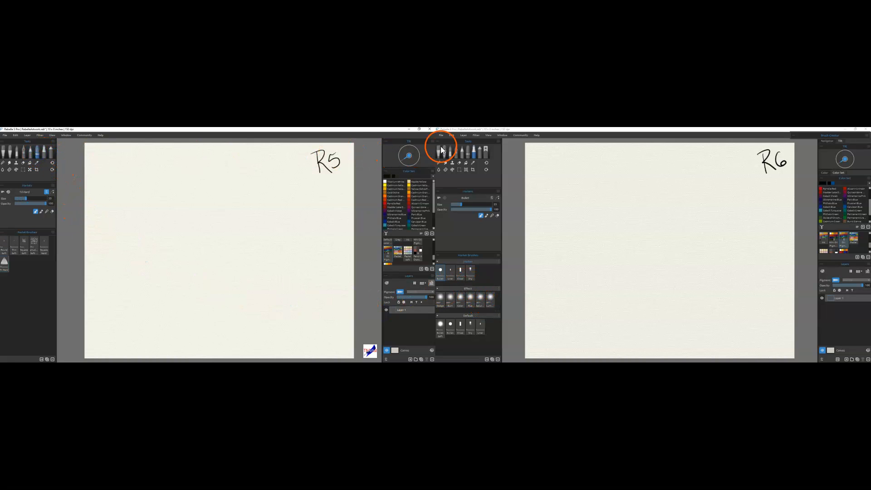
pyautogui.click(469, 152)
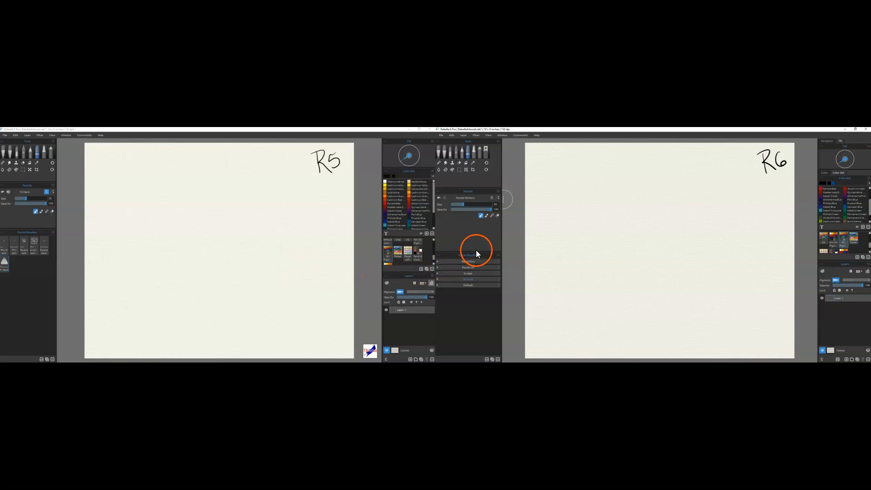
pyautogui.click(437, 262)
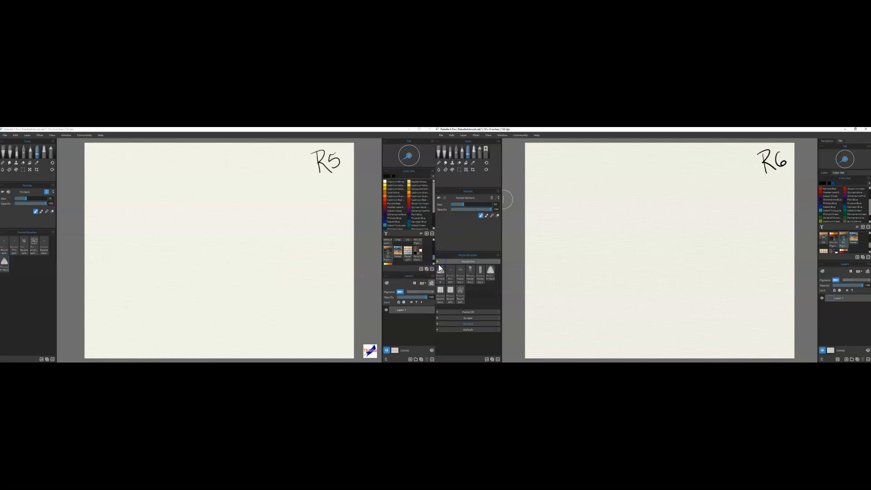
pyautogui.click(439, 312)
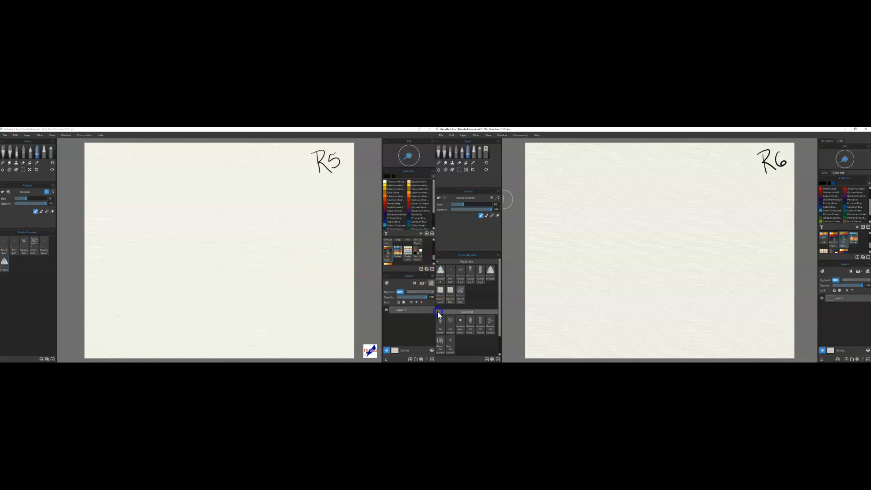
pyautogui.scroll(-1, 461, 298)
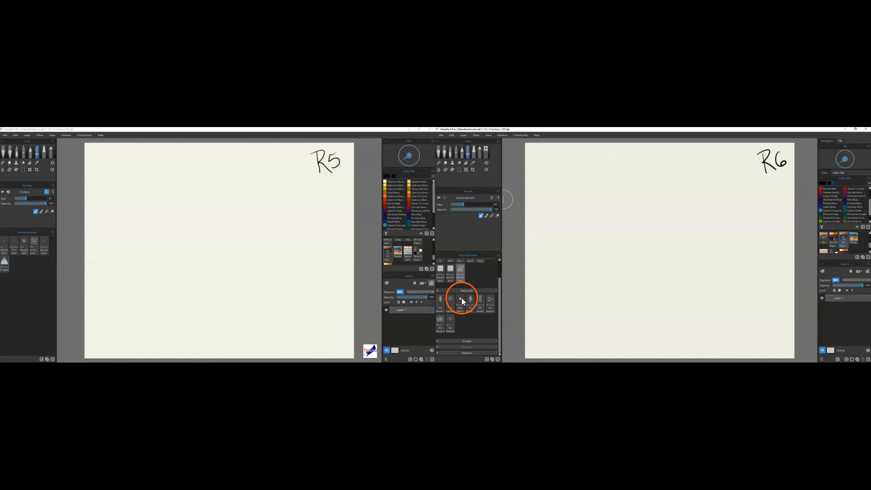
pyautogui.click(439, 340)
pyautogui.scroll(-1, 465, 302)
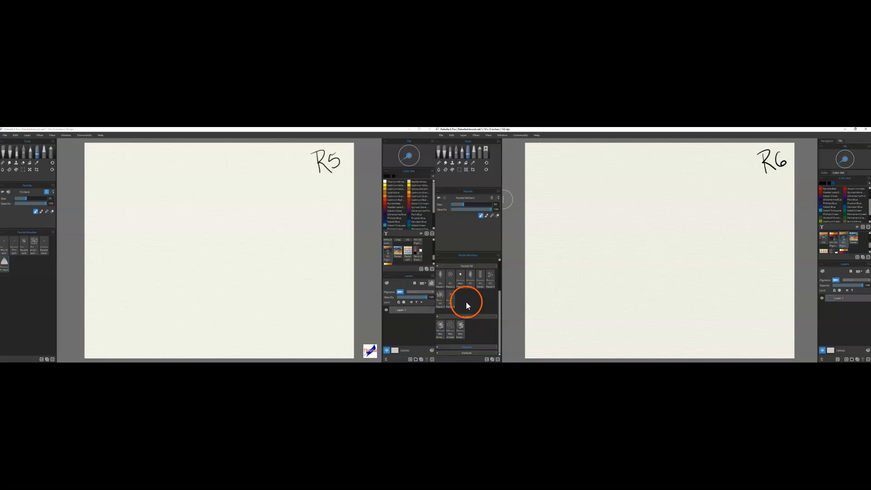
pyautogui.click(439, 346)
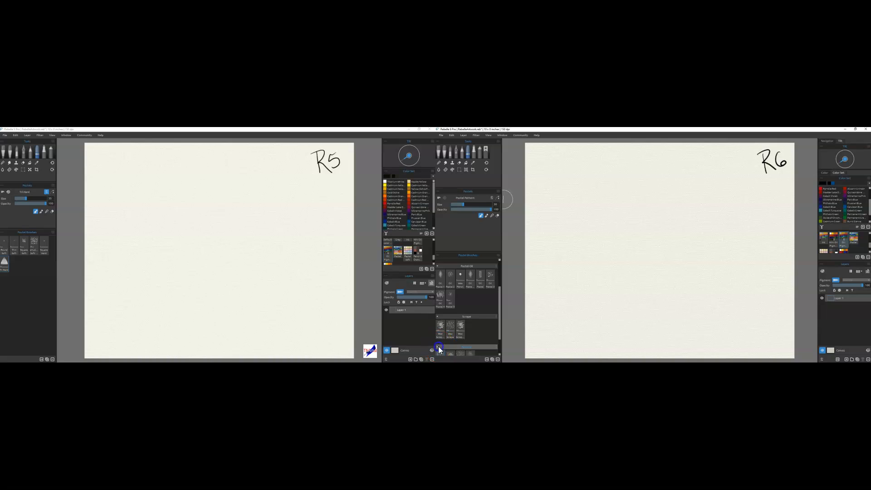
pyautogui.scroll(-1, 473, 308)
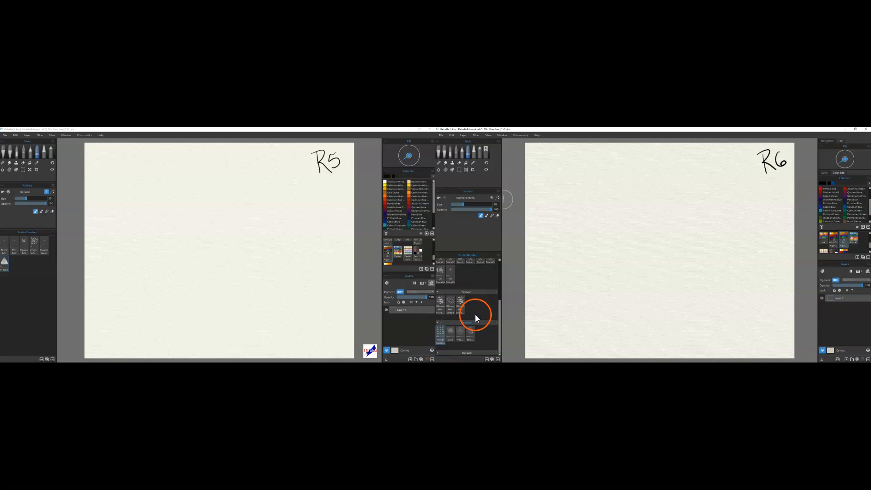
# Paint overlapping black test strokes mid-canvas in R6 with three different textured pastel brushes.
pyautogui.click(452, 332)
pyautogui.moveTo(575, 284); pyautogui.dragTo(671, 249)
pyautogui.click(438, 333)
pyautogui.moveTo(583, 320)
pyautogui.mouseDown()
pyautogui.moveTo(669, 282)
pyautogui.moveTo(660, 319)
pyautogui.mouseUp()
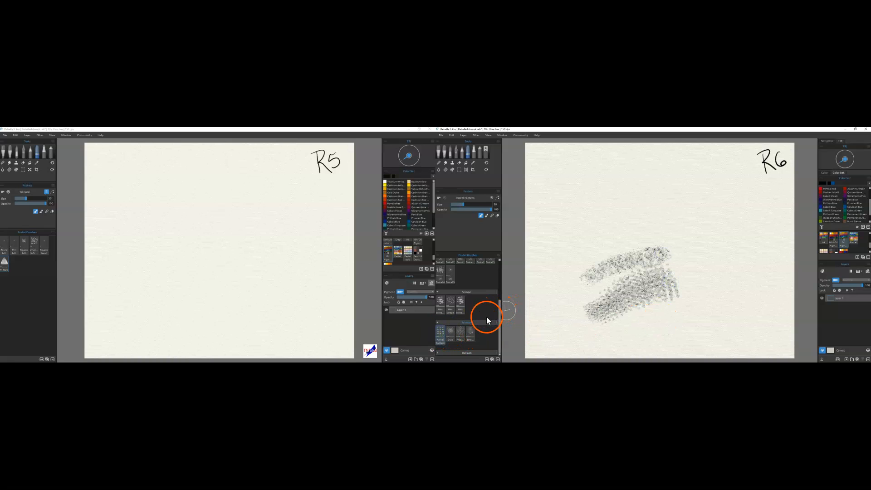
pyautogui.click(470, 335)
pyautogui.moveTo(584, 241)
pyautogui.mouseDown()
pyautogui.moveTo(646, 224)
pyautogui.moveTo(649, 252)
pyautogui.moveTo(675, 251)
pyautogui.moveTo(644, 268)
pyautogui.mouseUp()
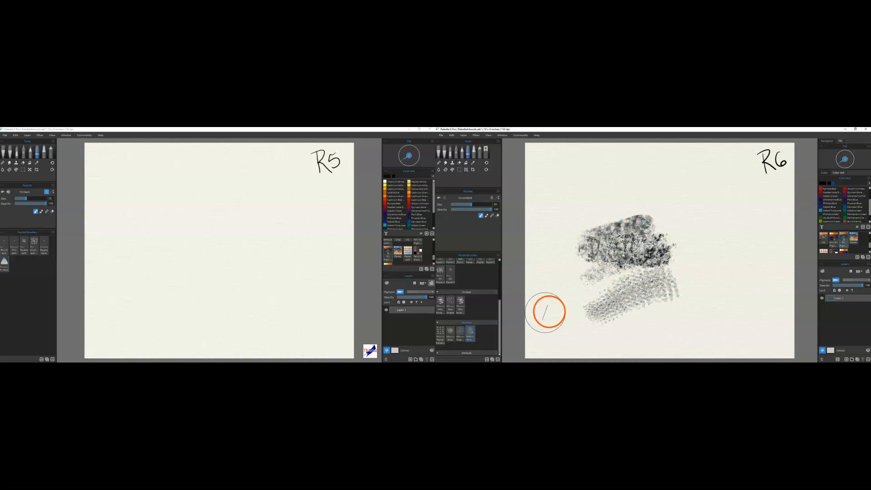
# Look through the Default pastel group in R6 and collapse all the pastel brush groups.
pyautogui.click(438, 352)
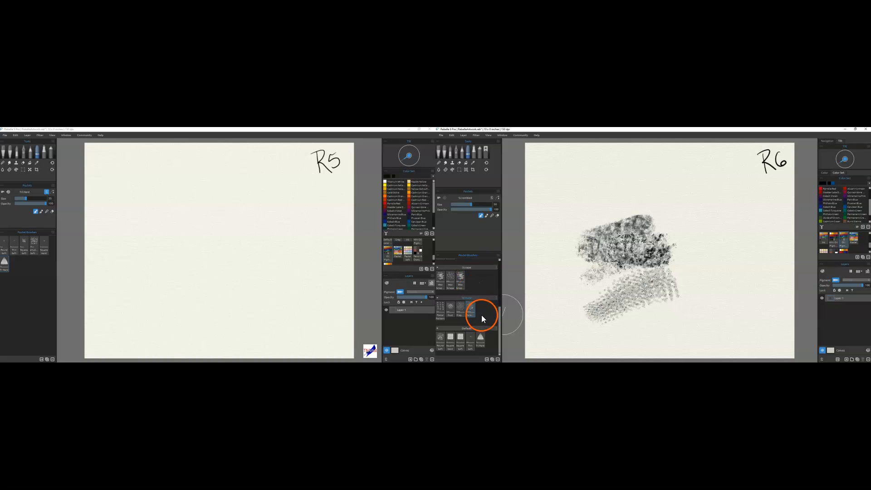
pyautogui.scroll(1, 438, 327)
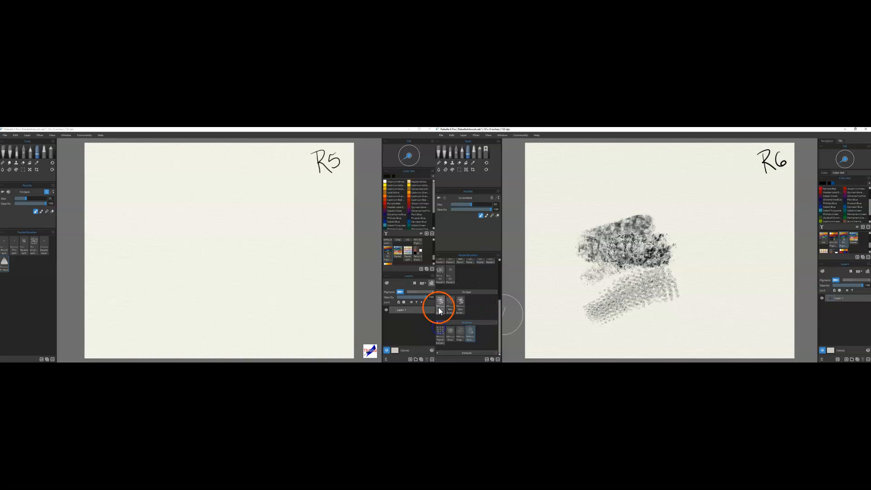
pyautogui.click(438, 322)
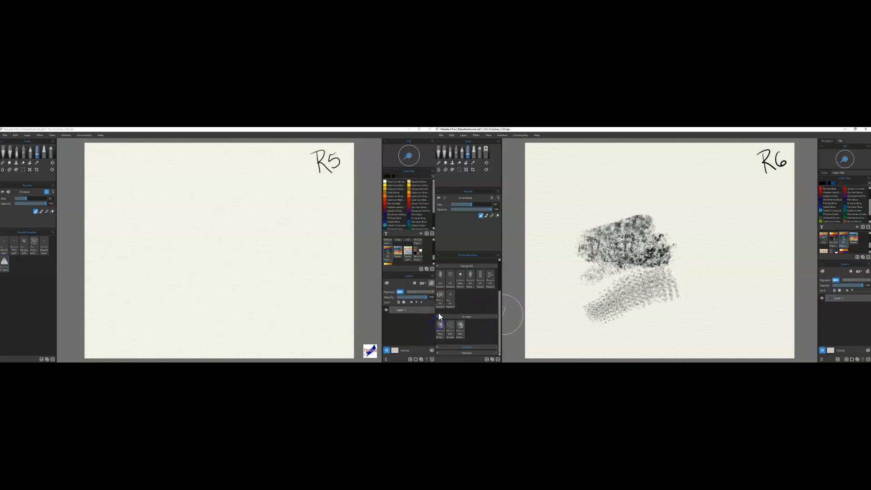
pyautogui.click(437, 315)
pyautogui.click(437, 291)
pyautogui.click(439, 259)
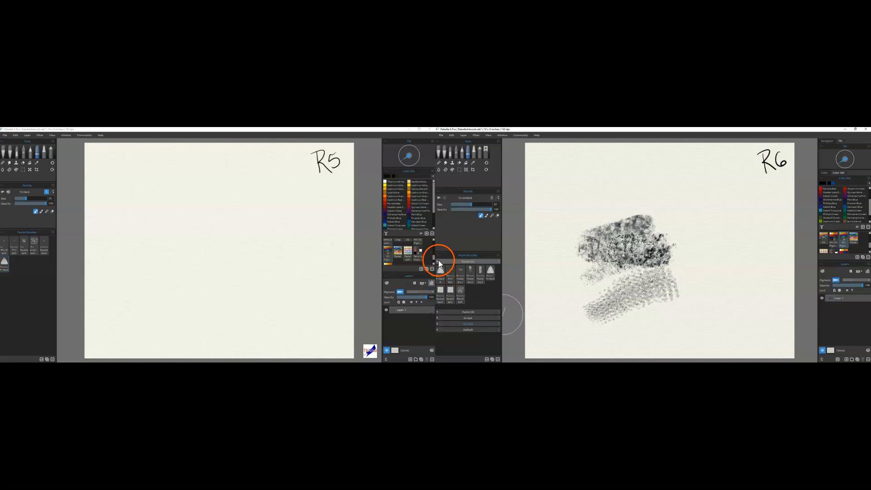
pyautogui.click(437, 261)
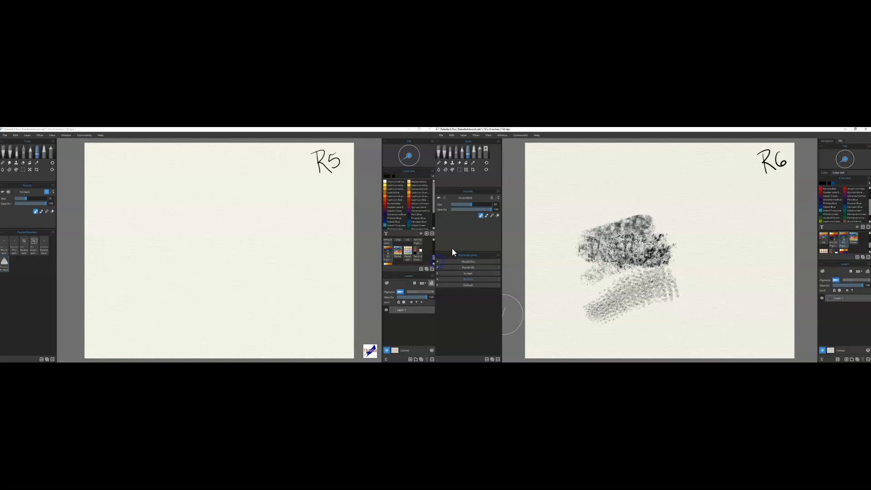
# Show the Pencil brushes in both windows and compare their groups, including the dry media and digital brushes.
pyautogui.click(461, 154)
pyautogui.click(29, 151)
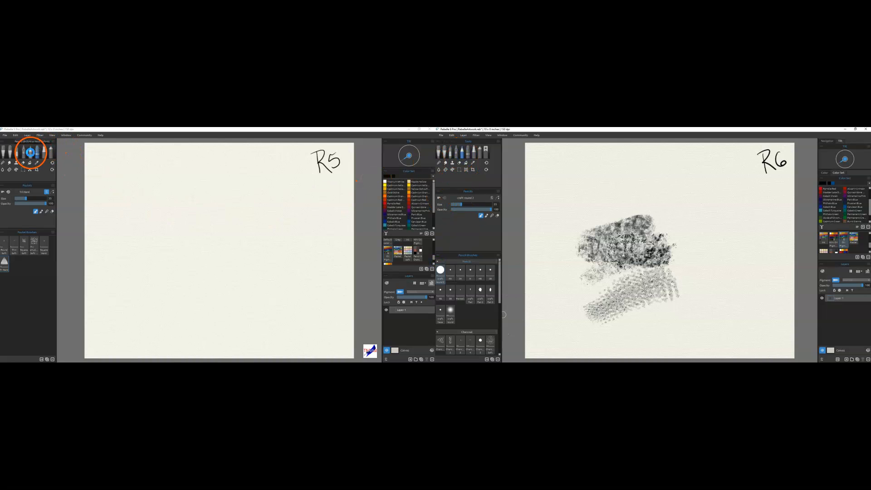
pyautogui.click(30, 259)
pyautogui.moveTo(30, 258)
pyautogui.mouseDown()
pyautogui.moveTo(21, 244)
pyautogui.moveTo(14, 249)
pyautogui.moveTo(40, 259)
pyautogui.mouseUp()
pyautogui.scroll(-5, 40, 259)
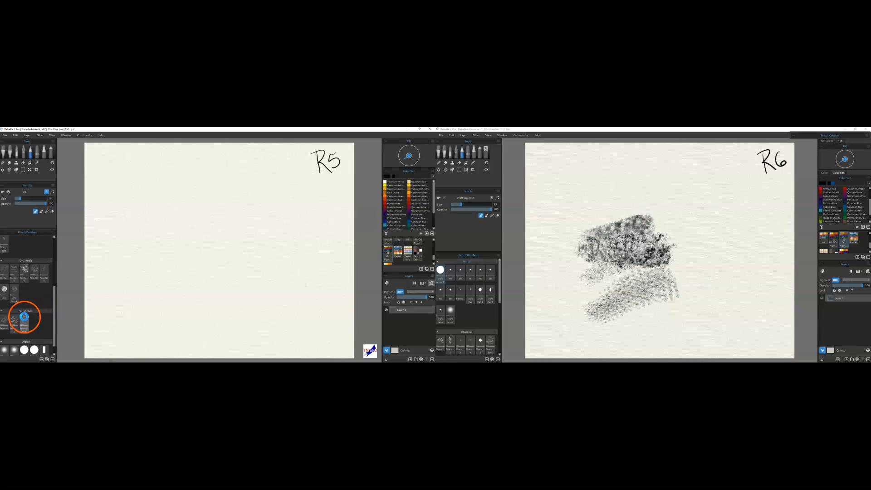
pyautogui.scroll(-1, 25, 309)
pyautogui.click(478, 281)
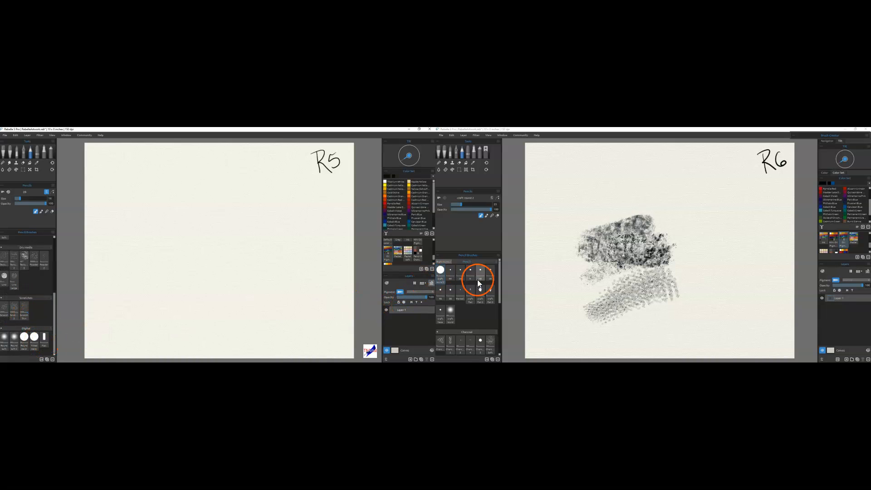
pyautogui.scroll(-3, 474, 282)
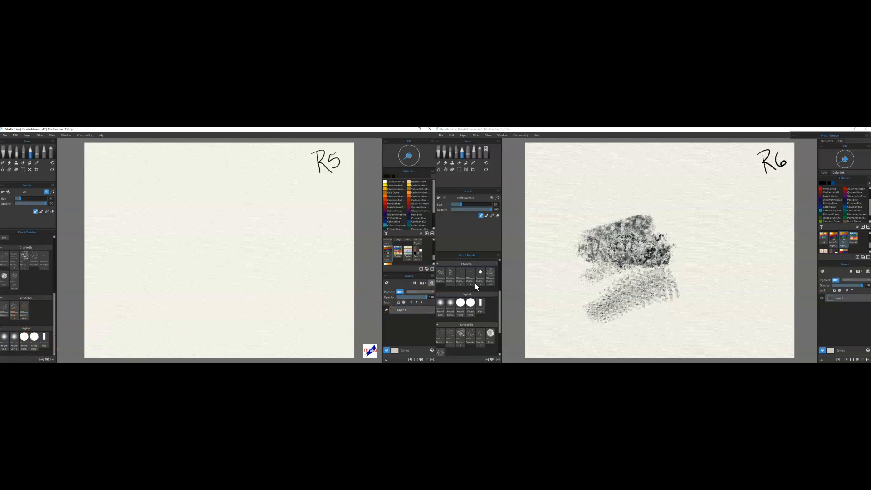
pyautogui.scroll(-3, 475, 282)
pyautogui.click(474, 301)
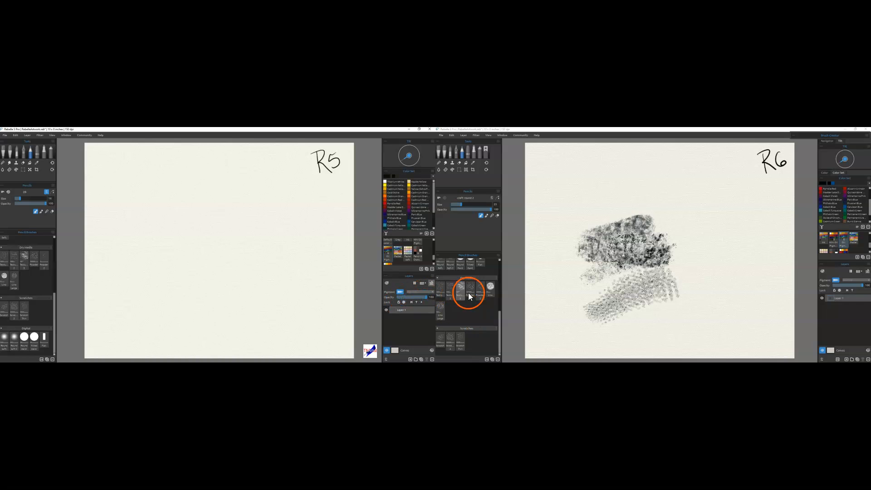
pyautogui.moveTo(521, 290)
pyautogui.mouseDown()
pyautogui.moveTo(608, 259)
pyautogui.moveTo(598, 237)
pyautogui.mouseUp()
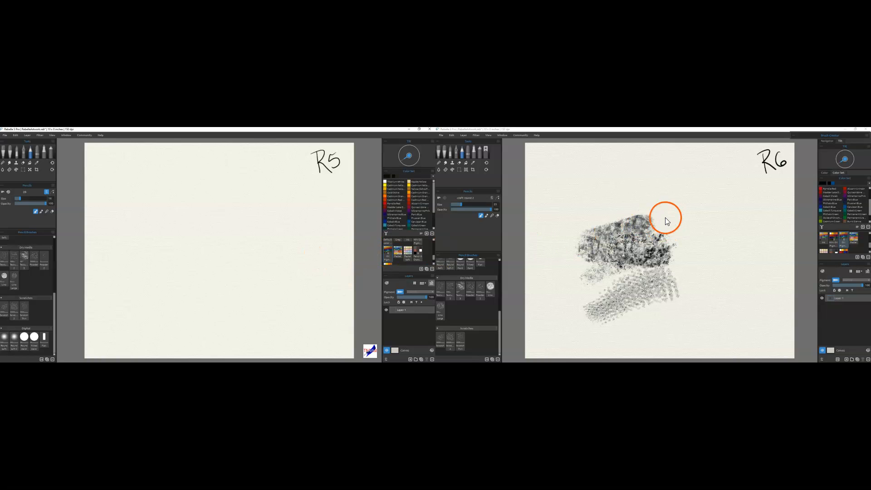
pyautogui.moveTo(617, 249)
pyautogui.mouseDown()
pyautogui.moveTo(634, 240)
pyautogui.moveTo(612, 236)
pyautogui.mouseUp()
pyautogui.click(535, 242)
pyautogui.moveTo(598, 222)
pyautogui.mouseDown()
pyautogui.moveTo(645, 217)
pyautogui.moveTo(622, 214)
pyautogui.moveTo(605, 237)
pyautogui.moveTo(535, 247)
pyautogui.mouseUp()
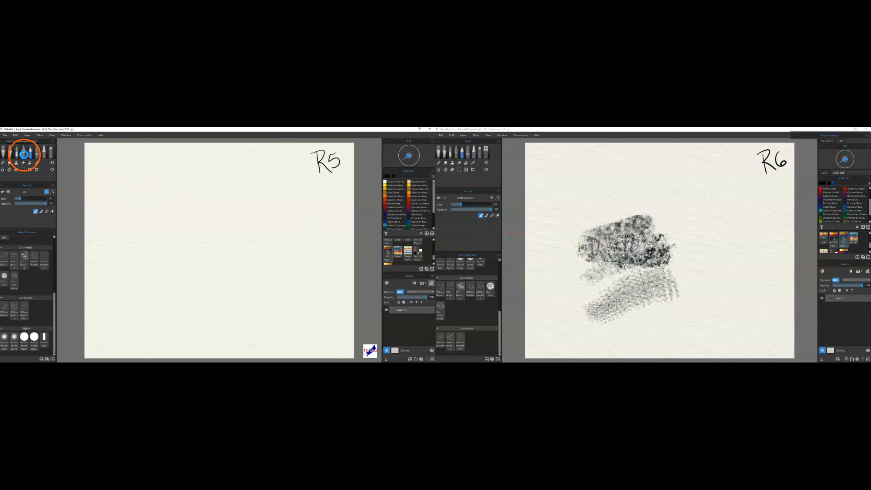
# Show the Watercolor brushes in R5 and collapse all of their groups to a list of headings.
pyautogui.click(24, 155)
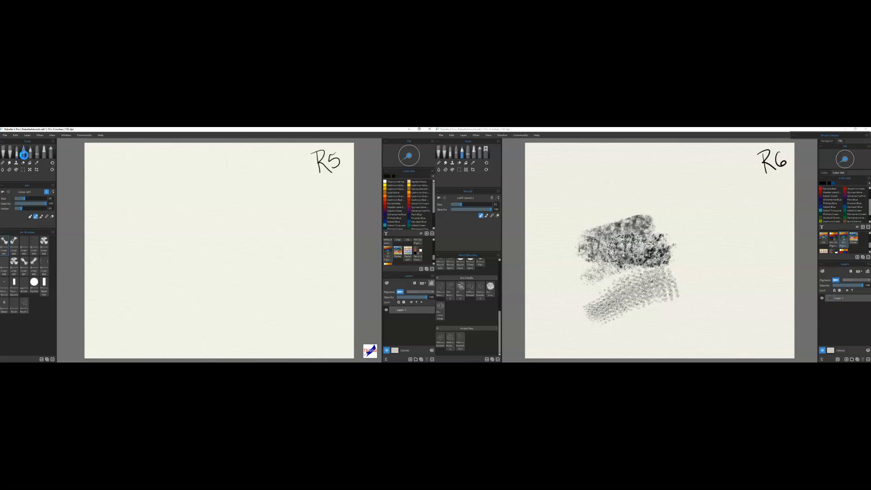
pyautogui.click(15, 154)
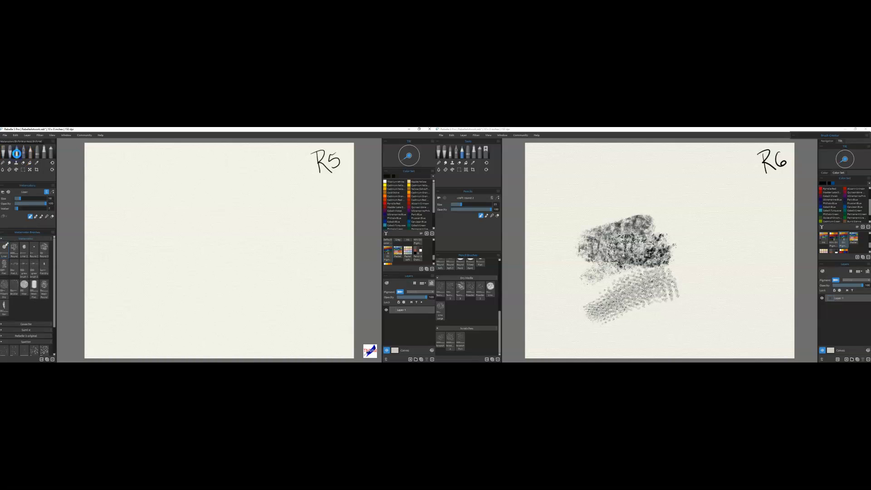
pyautogui.click(7, 251)
pyautogui.click(6, 240)
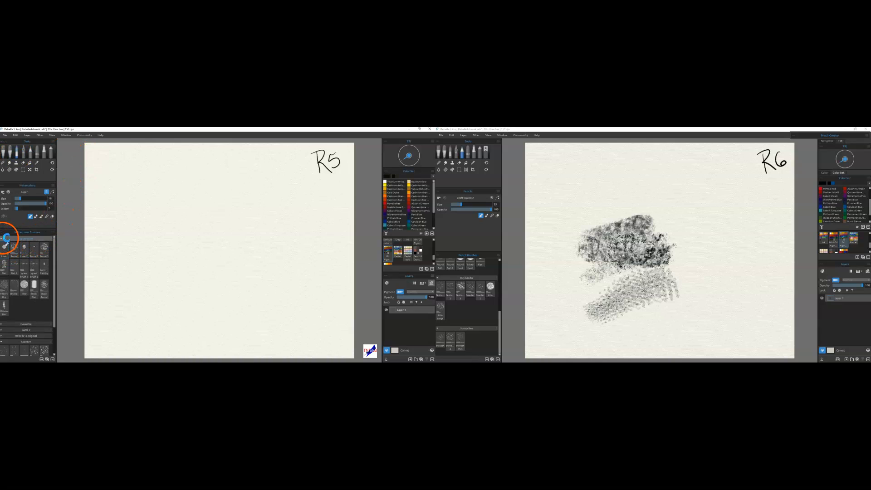
pyautogui.click(8, 262)
pyautogui.click(55, 261)
# Show the Watercolor brushes in R6 and collapse all groups for a side-by-side comparison of the headings with R5.
pyautogui.click(451, 153)
pyautogui.click(437, 262)
pyautogui.click(439, 268)
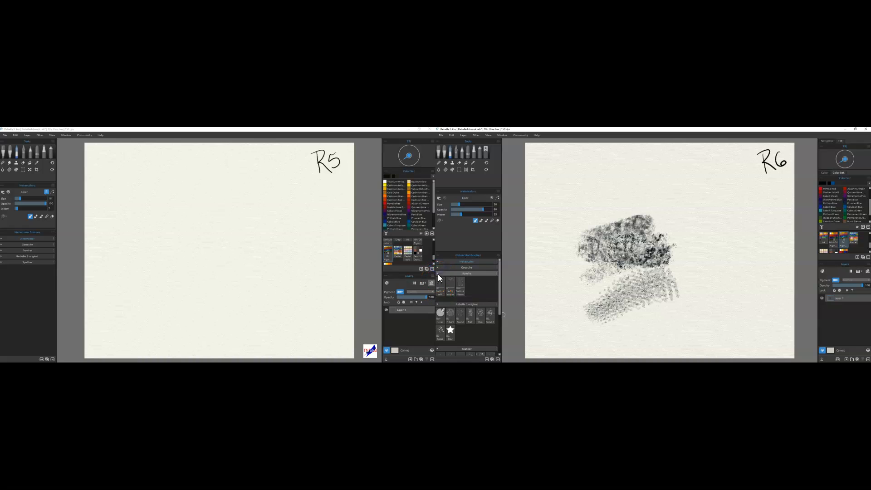
pyautogui.click(437, 273)
pyautogui.click(437, 280)
pyautogui.click(438, 290)
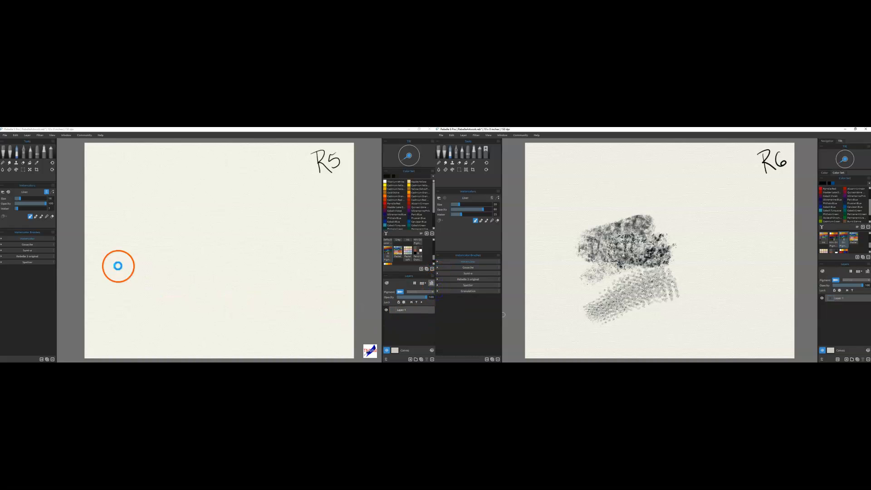
pyautogui.click(33, 244)
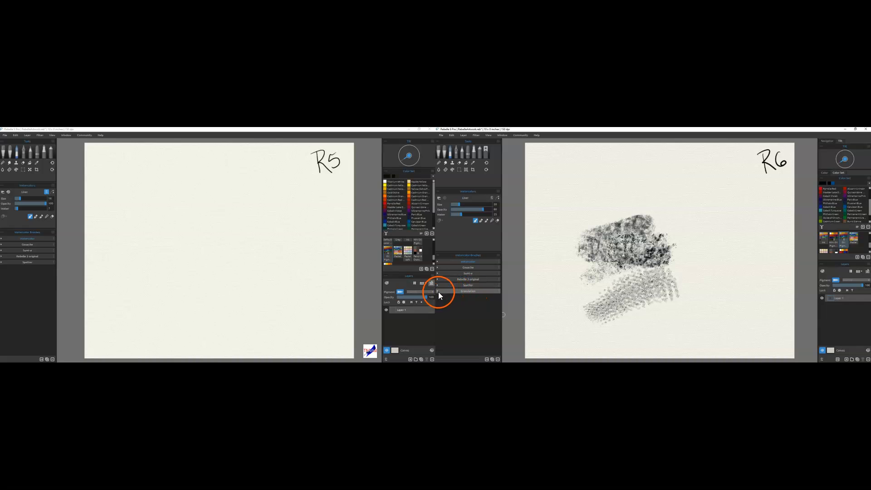
# Paint test strokes in R6 with the second Granulation brush over the pastel marks, using several colors including white and golden ochre.
pyautogui.click(450, 303)
pyautogui.moveTo(615, 278); pyautogui.dragTo(633, 257)
pyautogui.click(839, 192)
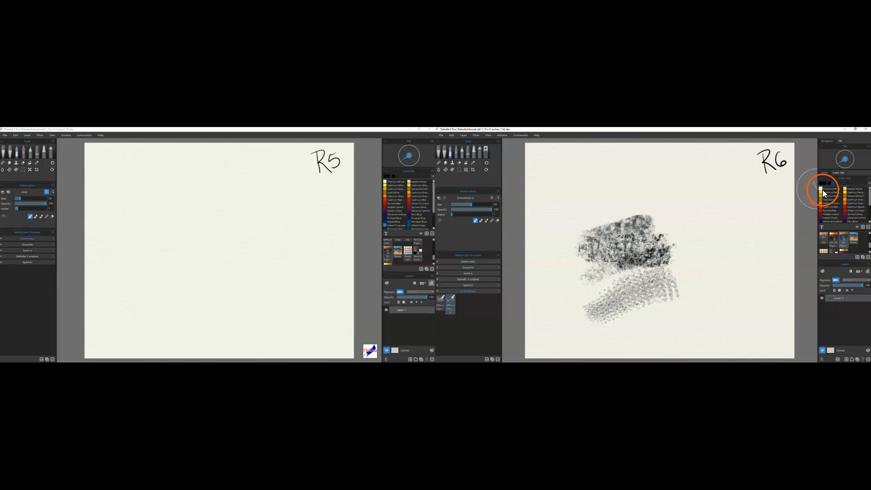
pyautogui.click(821, 189)
pyautogui.moveTo(670, 250)
pyautogui.mouseDown()
pyautogui.moveTo(632, 265)
pyautogui.moveTo(649, 285)
pyautogui.moveTo(672, 279)
pyautogui.moveTo(669, 263)
pyautogui.moveTo(643, 263)
pyautogui.moveTo(690, 250)
pyautogui.mouseUp()
pyautogui.click(846, 195)
pyautogui.moveTo(717, 222)
pyautogui.mouseDown()
pyautogui.moveTo(692, 227)
pyautogui.moveTo(687, 188)
pyautogui.moveTo(603, 199)
pyautogui.mouseUp()
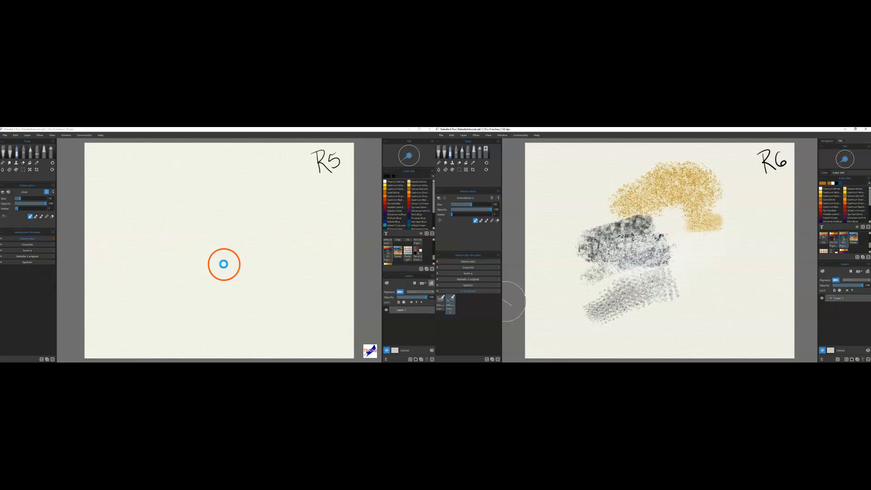
# Collapse the Granulation group in R6 and compare the Spatter brushes of both windows, closing the R5 group again.
pyautogui.click(437, 291)
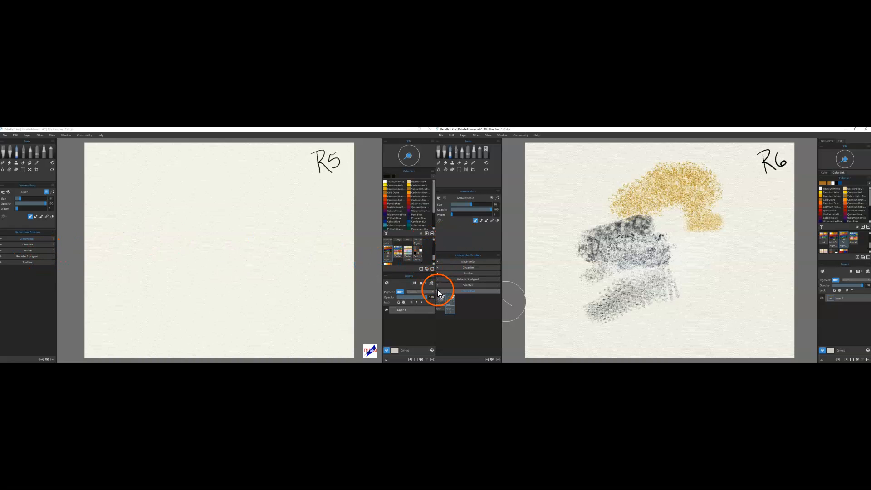
pyautogui.click(437, 286)
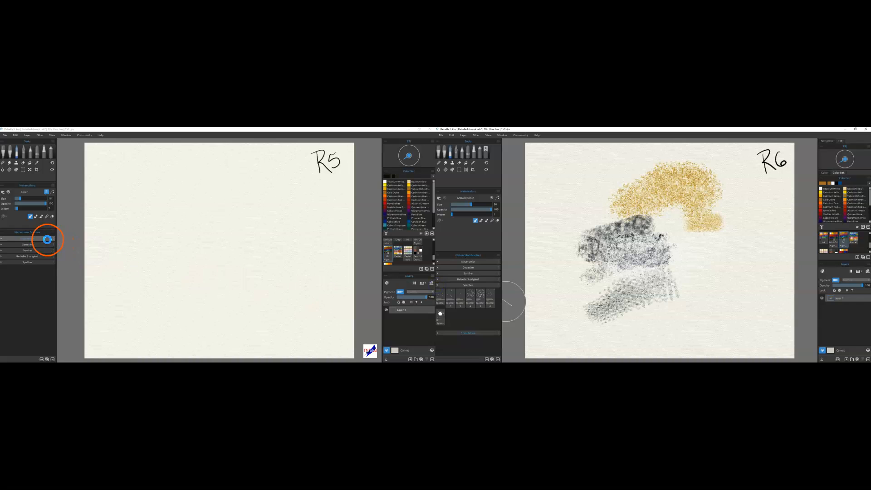
pyautogui.click(7, 262)
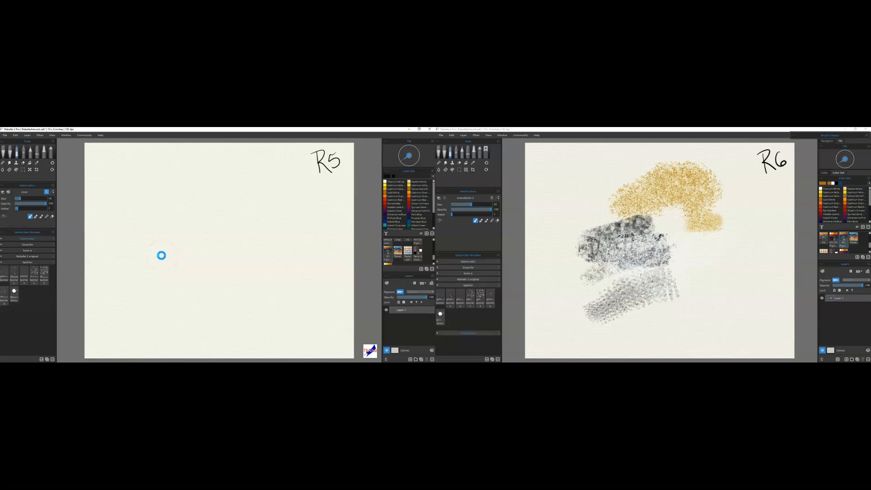
pyautogui.click(7, 262)
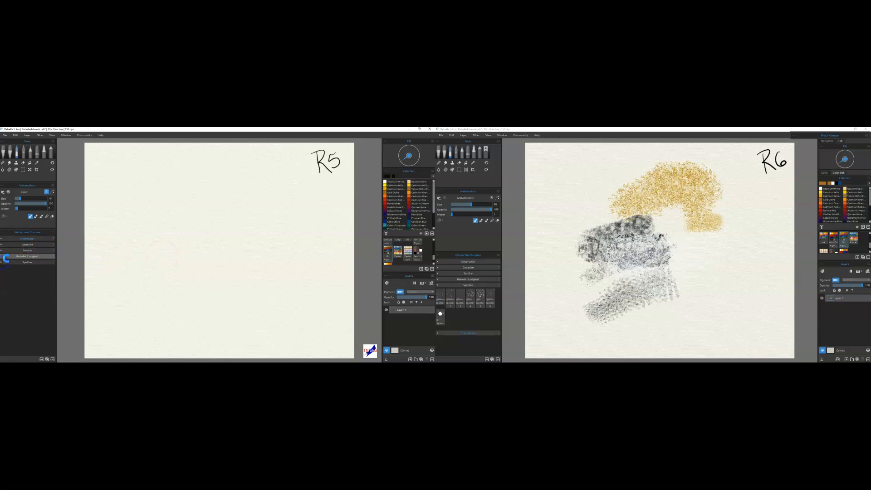
# Examine the Rebelle 3 original and Sumi-e watercolor groups in both windows, expanding them in R6 and Sumi-e in R5.
pyautogui.click(5, 256)
pyautogui.click(6, 258)
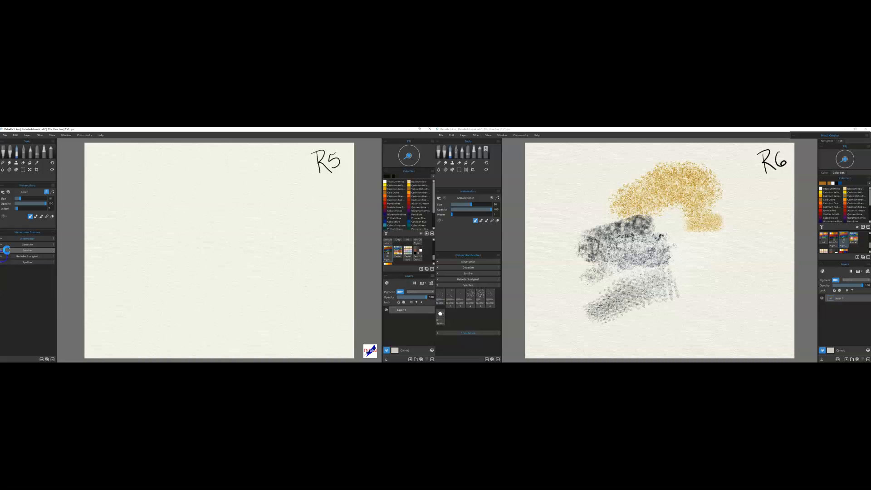
pyautogui.click(438, 279)
pyautogui.click(439, 273)
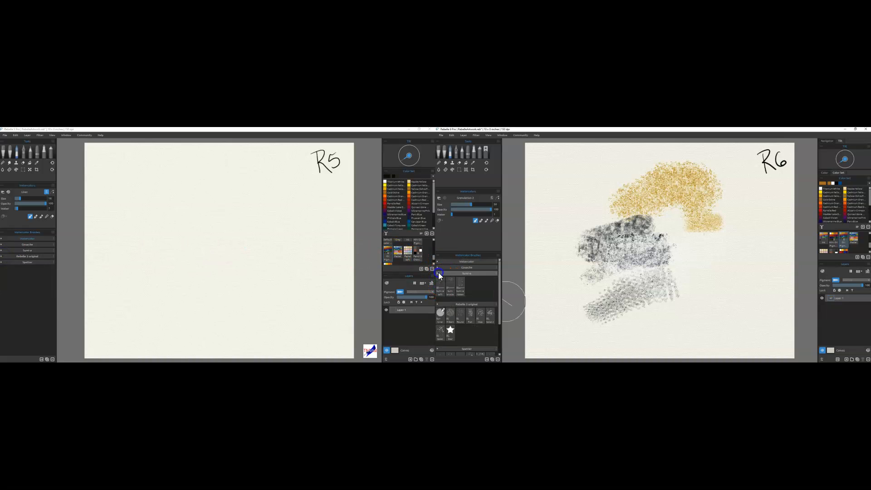
pyautogui.click(5, 251)
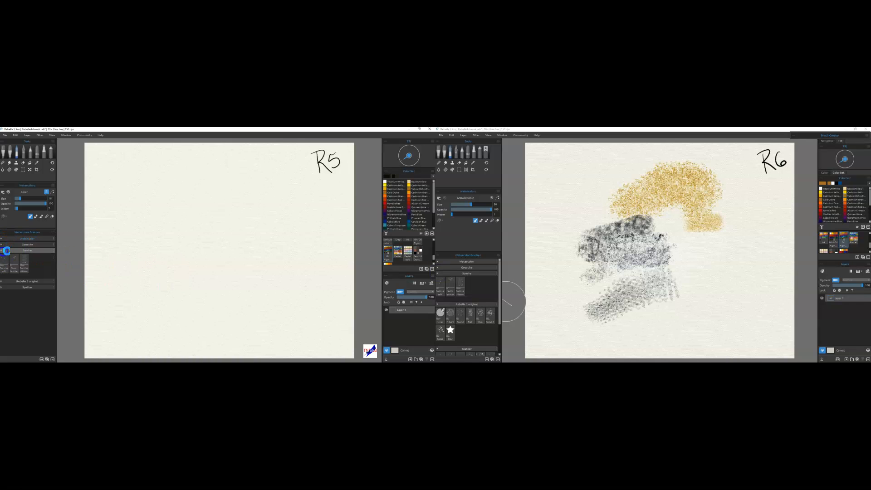
# Expand the Gouache and Watercolor groups in both windows and compare their brushes.
pyautogui.click(6, 244)
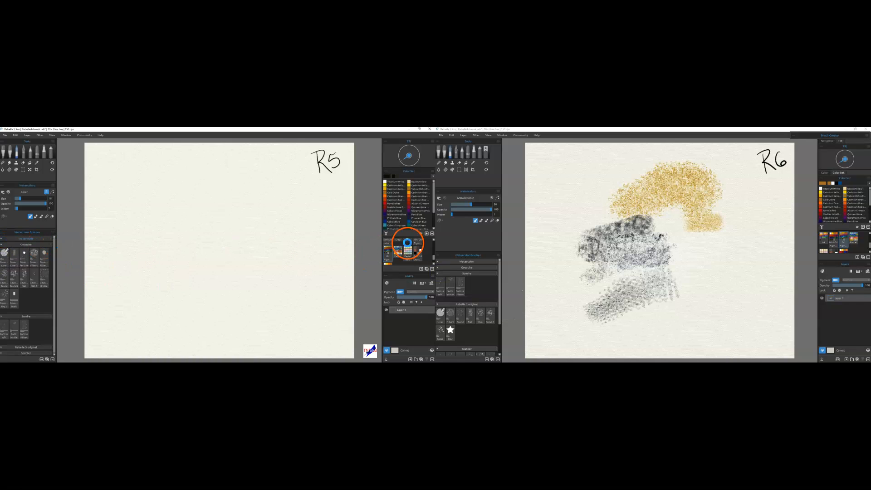
pyautogui.click(439, 267)
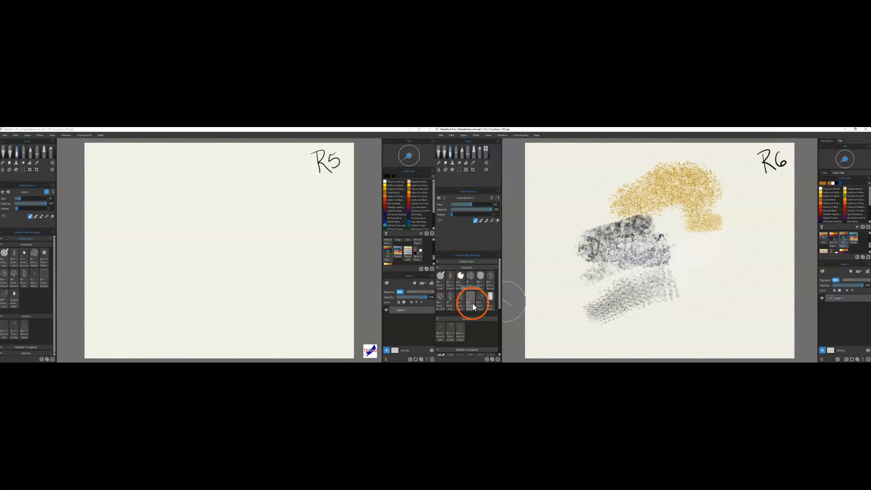
pyautogui.click(439, 261)
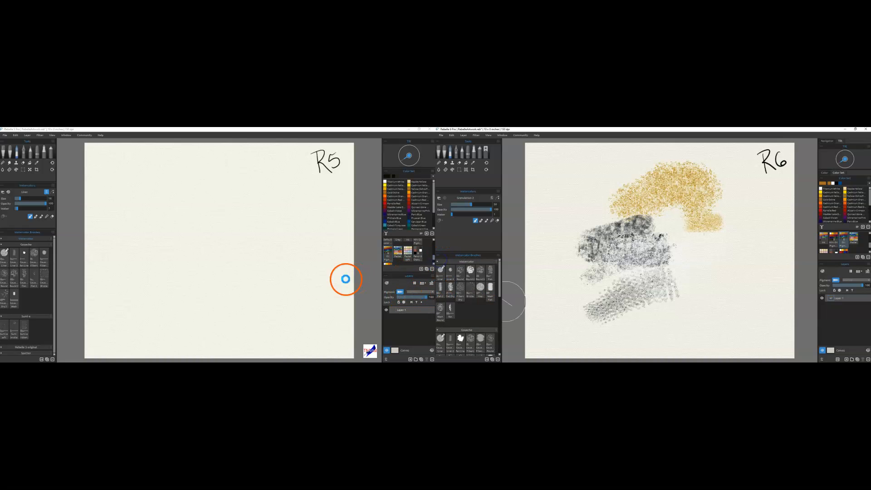
pyautogui.click(19, 238)
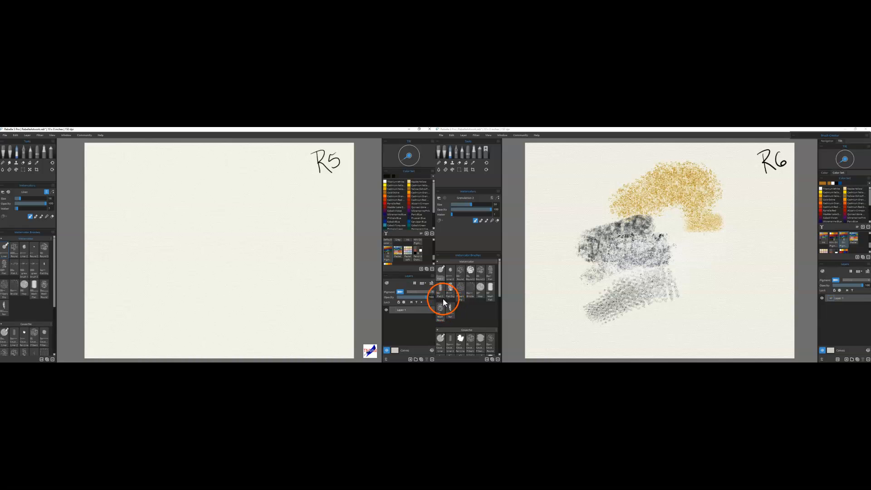
# Paint a golden ochre stroke in R6 and a grey stroke in R5 with the last brush of each Watercolor group.
pyautogui.click(451, 312)
pyautogui.moveTo(558, 305)
pyautogui.mouseDown()
pyautogui.moveTo(618, 294)
pyautogui.moveTo(567, 305)
pyautogui.moveTo(556, 303)
pyautogui.moveTo(592, 295)
pyautogui.moveTo(550, 298)
pyautogui.moveTo(595, 286)
pyautogui.mouseUp()
pyautogui.click(13, 310)
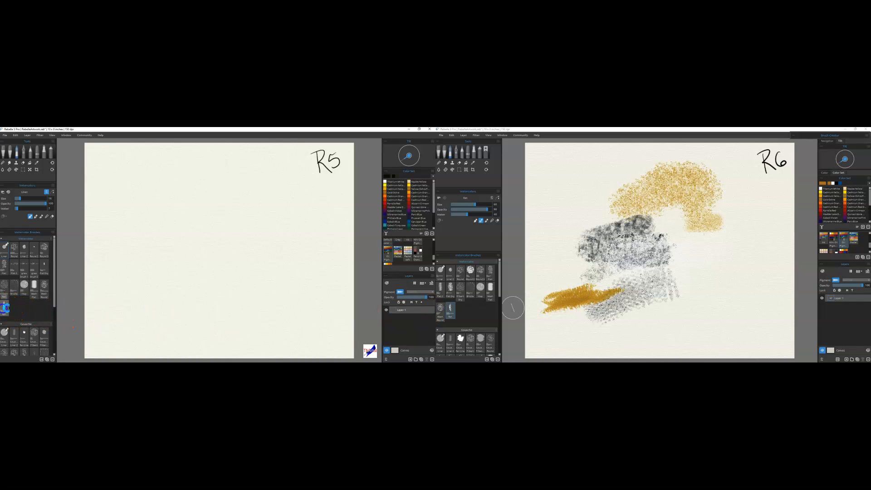
pyautogui.click(7, 307)
pyautogui.moveTo(107, 282)
pyautogui.mouseDown()
pyautogui.moveTo(211, 259)
pyautogui.moveTo(195, 281)
pyautogui.mouseUp()
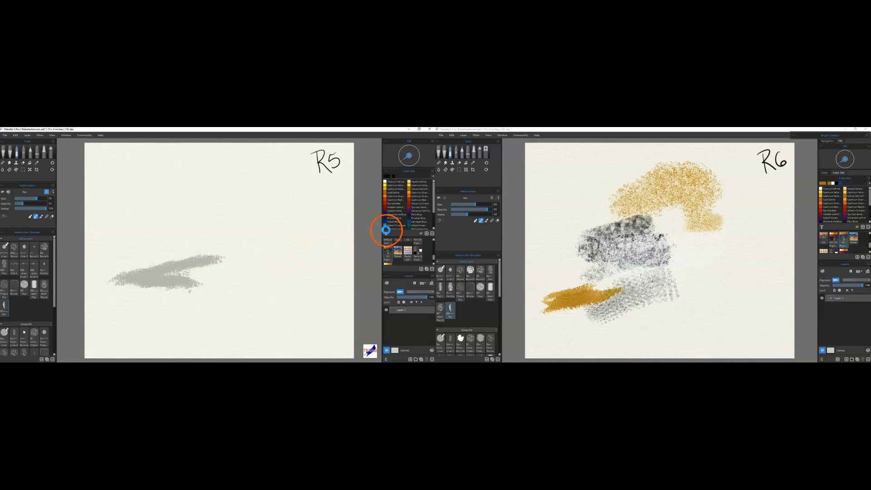
# Paint a golden yellow stroke above the grey one in R5 and raise the brush opacity.
pyautogui.click(407, 199)
pyautogui.moveTo(206, 229)
pyautogui.mouseDown()
pyautogui.moveTo(245, 223)
pyautogui.moveTo(216, 238)
pyautogui.moveTo(257, 244)
pyautogui.mouseUp()
pyautogui.click(21, 203)
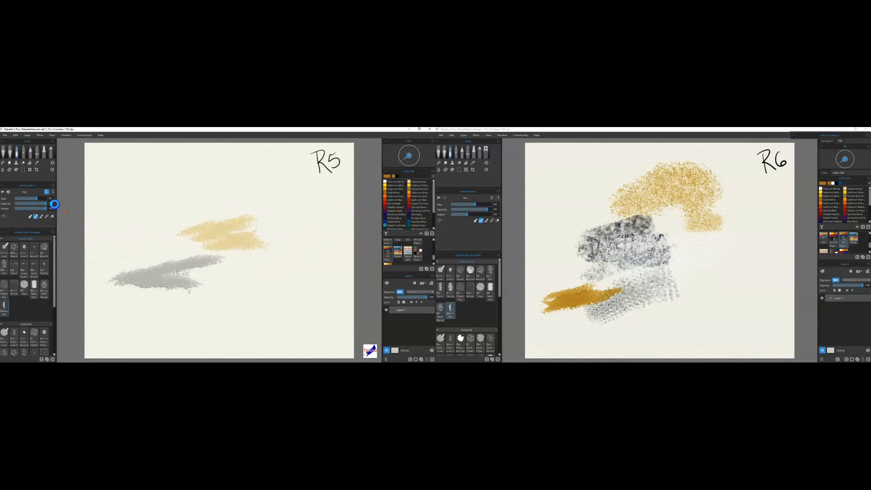
# Reset the R5 brush settings and paint two golden ochre strokes there, plus more ochre strokes over the grey marks in R6.
pyautogui.click(9, 192)
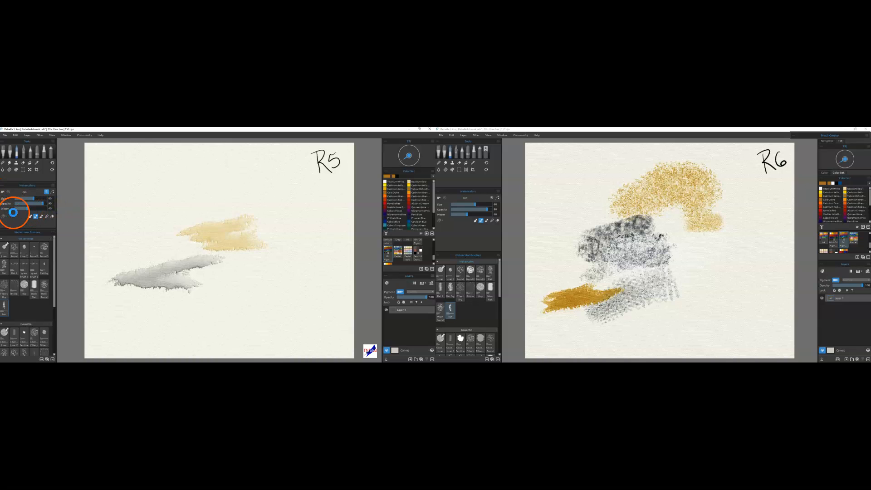
pyautogui.moveTo(128, 212); pyautogui.dragTo(227, 203)
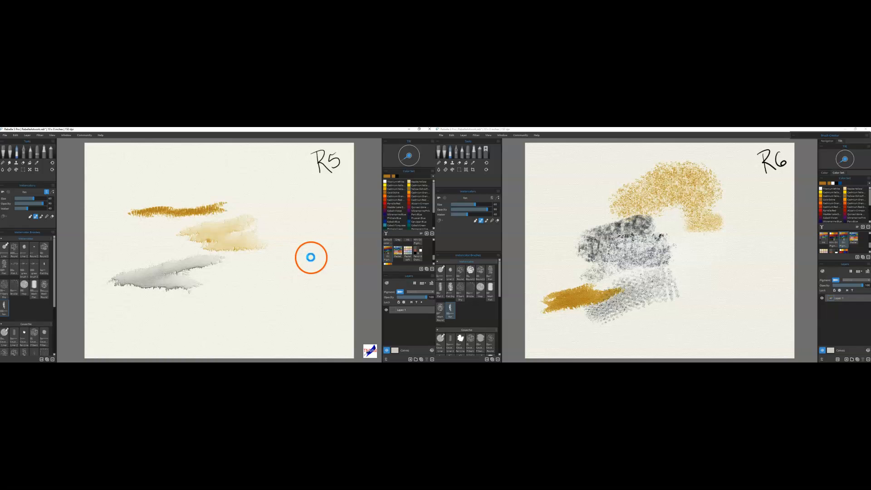
pyautogui.moveTo(132, 261); pyautogui.dragTo(194, 247)
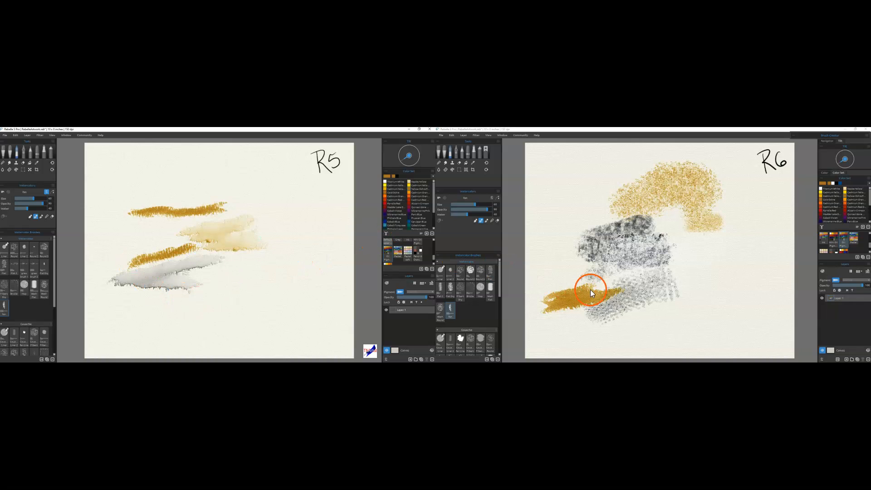
pyautogui.moveTo(557, 260)
pyautogui.mouseDown()
pyautogui.moveTo(605, 260)
pyautogui.moveTo(592, 289)
pyautogui.moveTo(628, 251)
pyautogui.mouseUp()
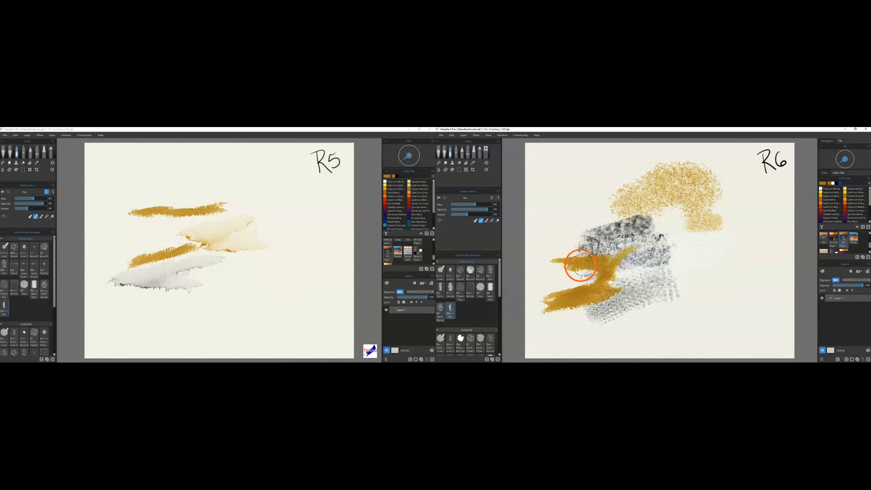
pyautogui.moveTo(608, 277)
pyautogui.mouseDown()
pyautogui.moveTo(584, 250)
pyautogui.moveTo(554, 287)
pyautogui.moveTo(567, 242)
pyautogui.moveTo(618, 257)
pyautogui.mouseUp()
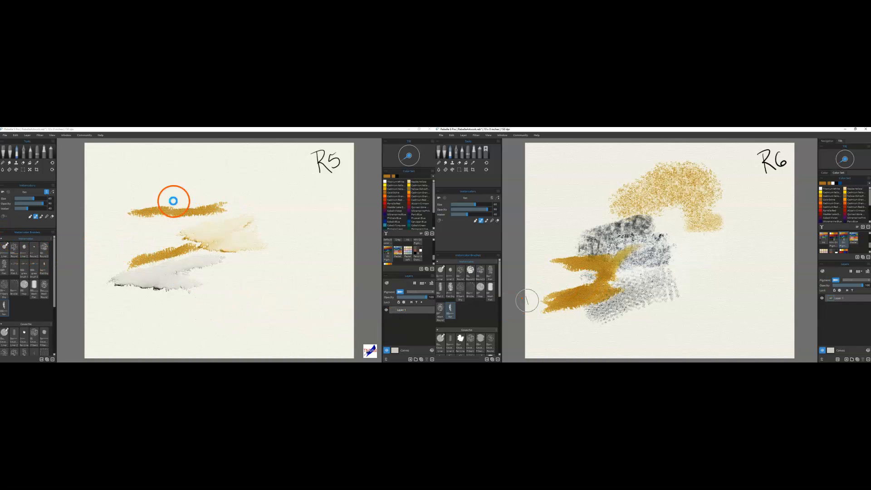
# Show the Express Oil brushes in R5 and collapse all of their groups.
pyautogui.click(7, 151)
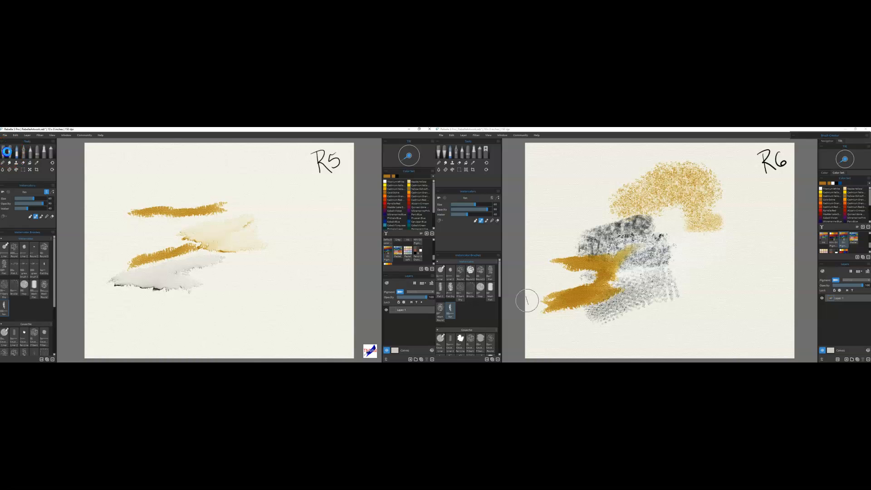
pyautogui.click(30, 151)
pyautogui.click(10, 242)
pyautogui.click(8, 237)
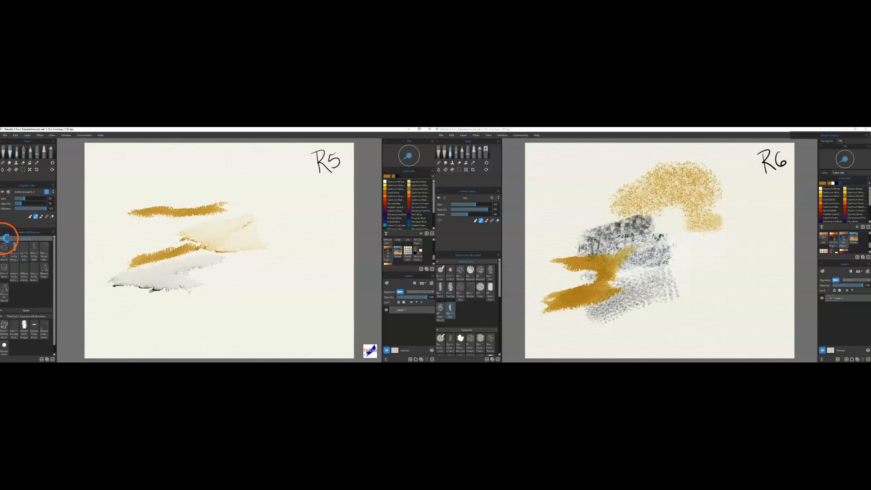
pyautogui.click(7, 238)
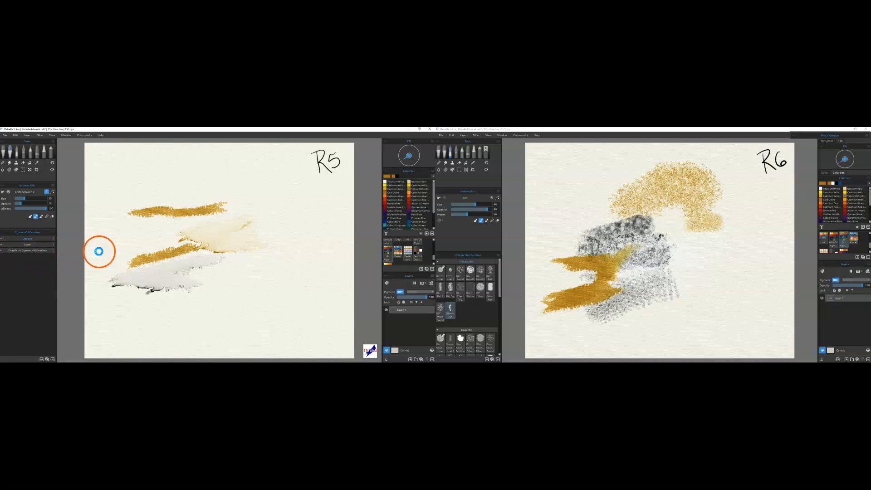
# Collapse all the watercolor brush groups in R6, from Watercolor down to Spatter.
pyautogui.click(438, 261)
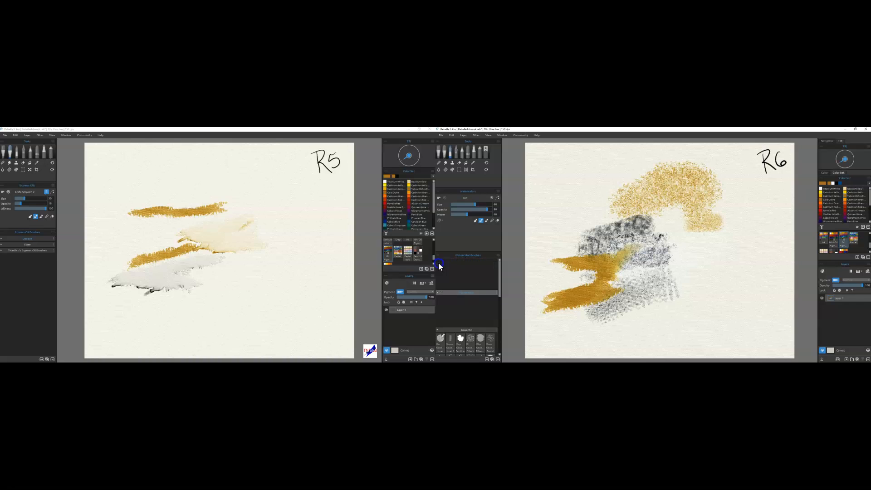
pyautogui.click(437, 267)
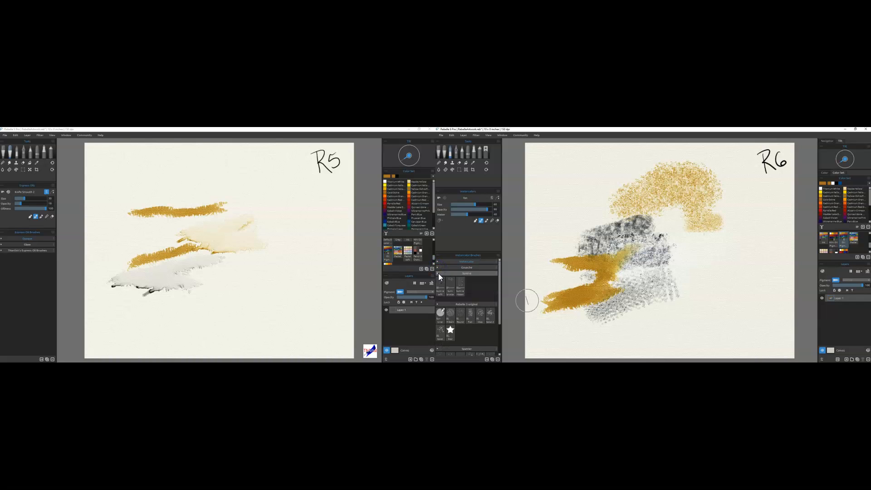
pyautogui.click(439, 273)
pyautogui.click(438, 279)
pyautogui.click(438, 284)
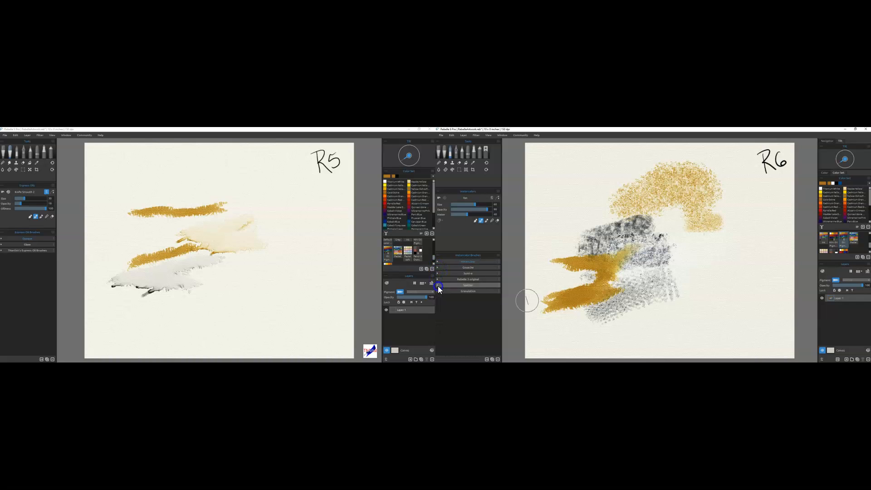
# Show the Express Oils brushes in R6 and look through their groups down to the last one.
pyautogui.click(445, 157)
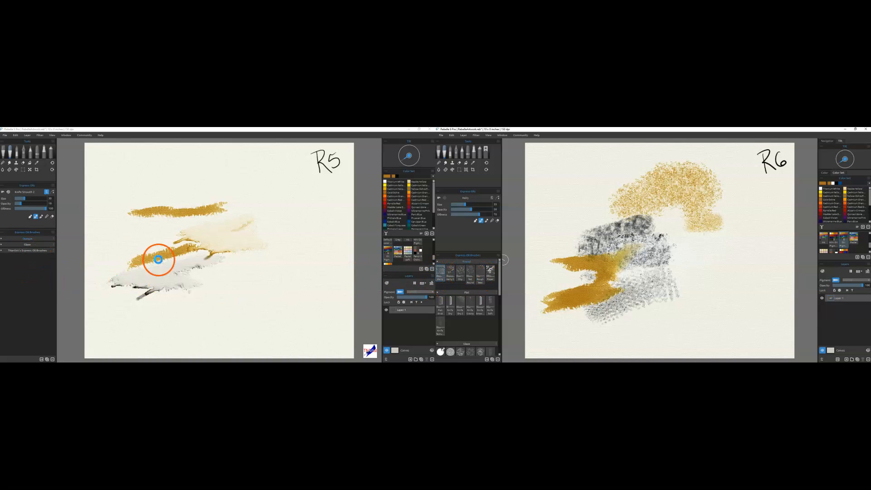
pyautogui.scroll(-5, 472, 304)
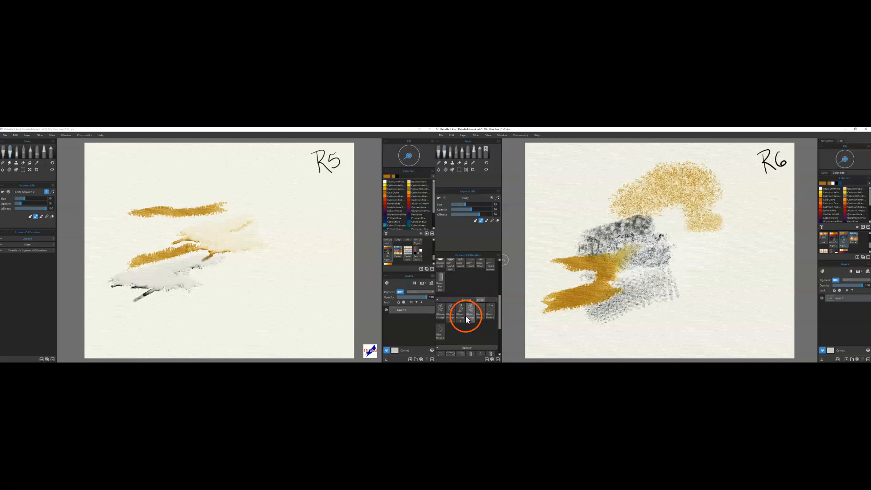
pyautogui.scroll(-3, 475, 314)
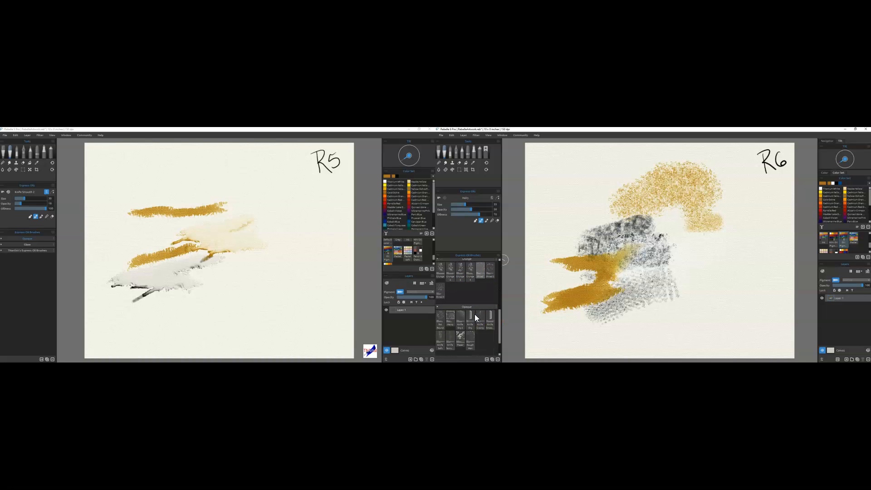
# Paint a curved ochre stroke below the grey marks in R6, plus extra ochre on the left patch and a short central dab, using the last group's brushes.
pyautogui.click(464, 345)
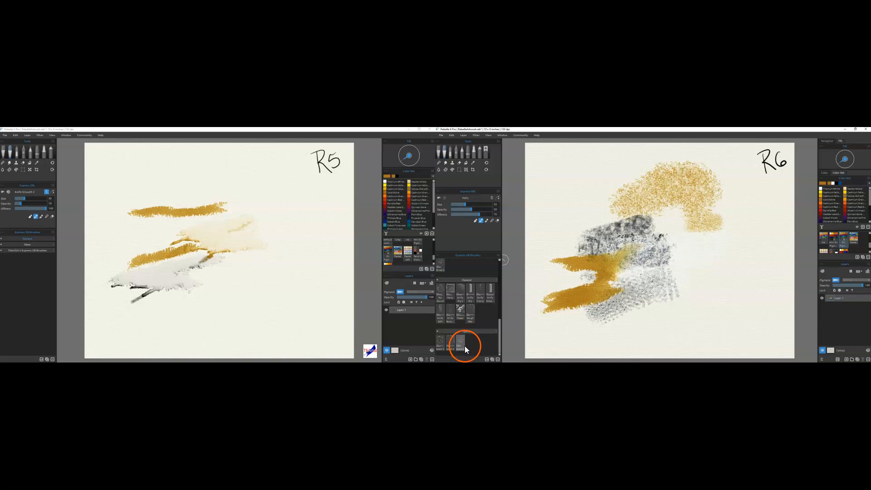
pyautogui.moveTo(521, 336)
pyautogui.mouseDown()
pyautogui.moveTo(693, 305)
pyautogui.moveTo(696, 278)
pyautogui.moveTo(690, 298)
pyautogui.moveTo(661, 305)
pyautogui.mouseUp()
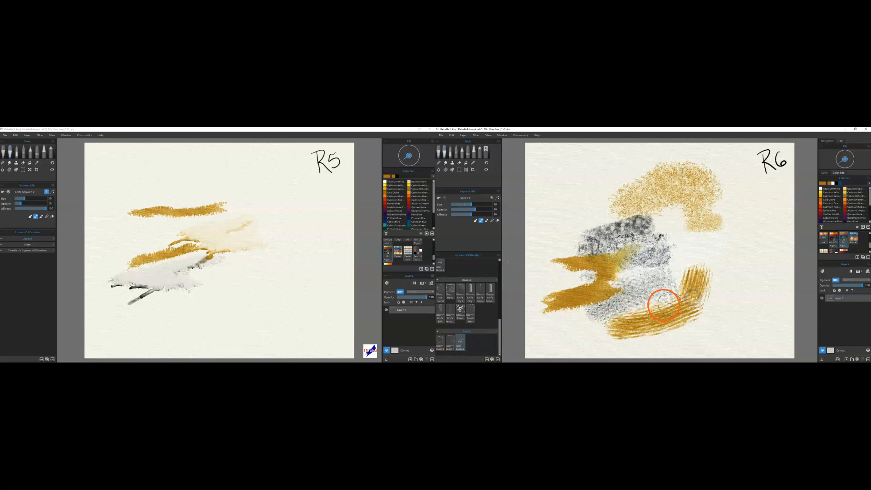
pyautogui.moveTo(534, 313); pyautogui.dragTo(589, 307)
pyautogui.click(647, 275)
pyautogui.moveTo(647, 274); pyautogui.dragTo(640, 286)
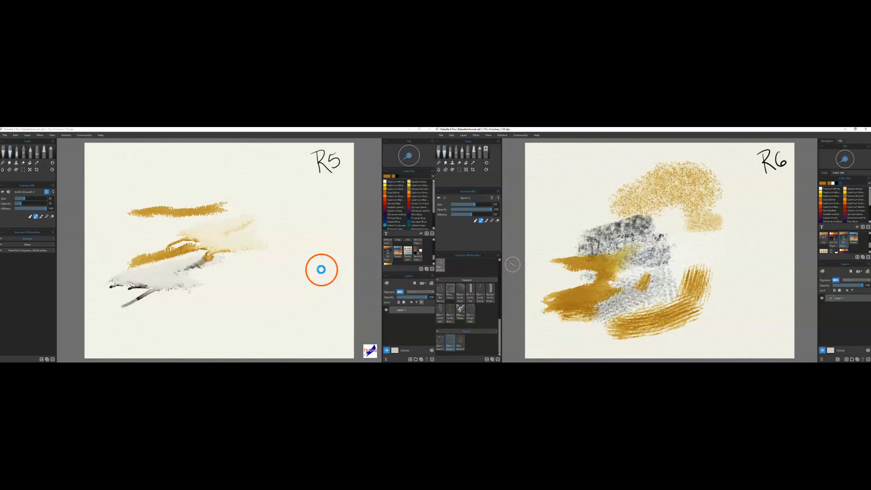
# Expand the first two Express Oil brush groups in R5 and compare them with the R6 groups.
pyautogui.click(7, 240)
pyautogui.click(6, 239)
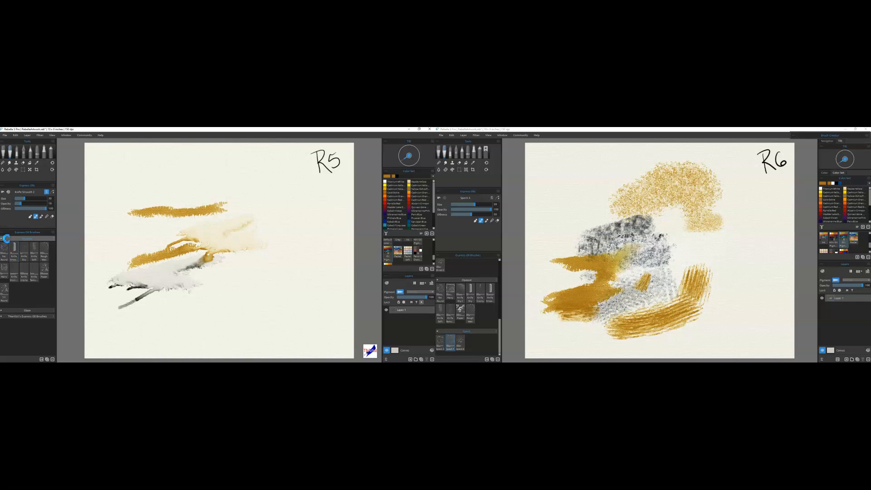
pyautogui.click(7, 310)
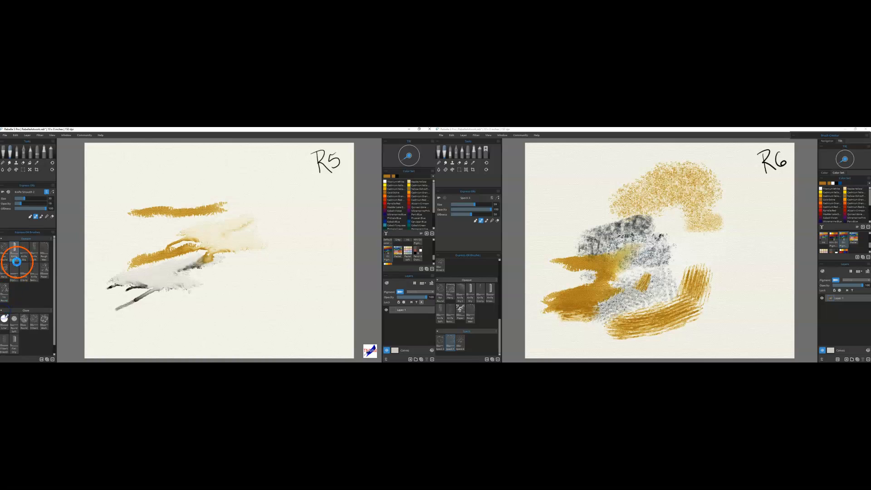
pyautogui.scroll(-1, 36, 303)
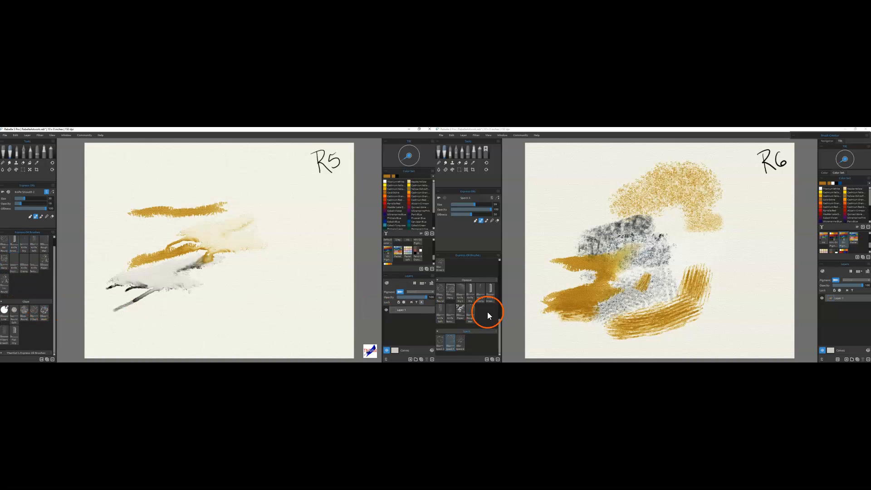
pyautogui.scroll(5, 461, 300)
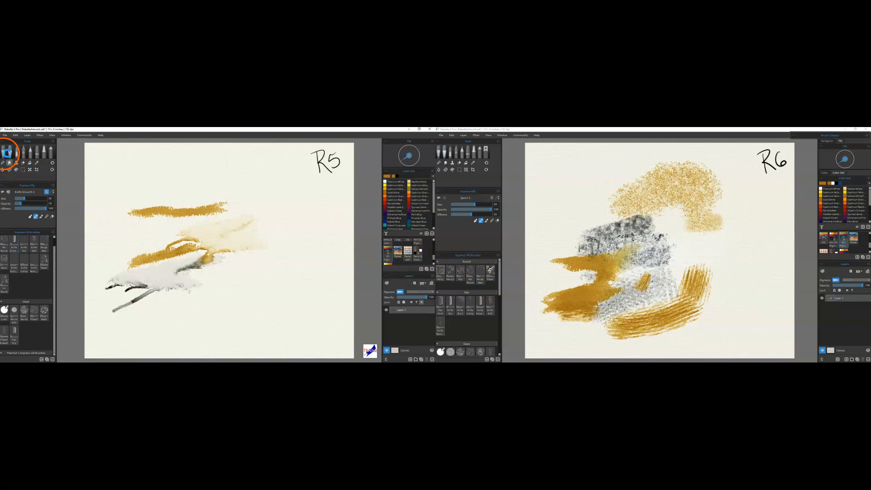
# Show the Oils & Acrylics brushes in both R5 and R6.
pyautogui.click(5, 151)
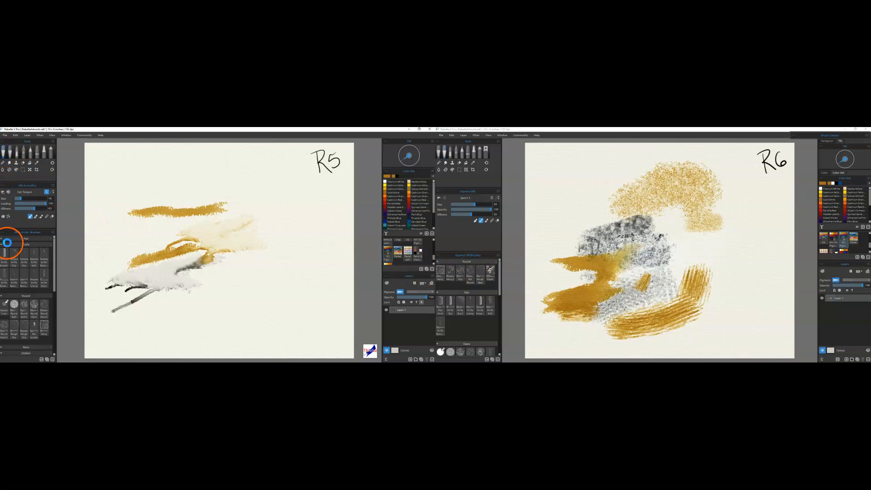
pyautogui.click(10, 149)
pyautogui.click(439, 151)
pyautogui.click(481, 221)
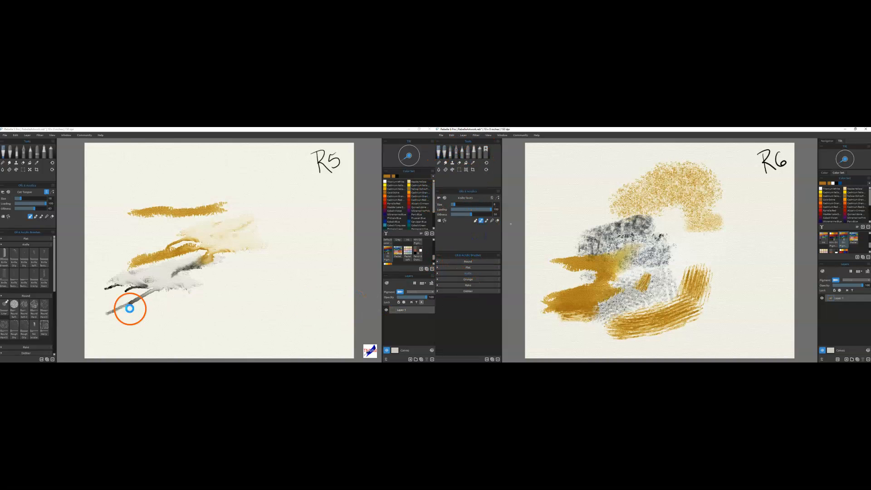
# Collapse all the Oils & Acrylics brush groups in R5.
pyautogui.click(3, 245)
pyautogui.click(7, 259)
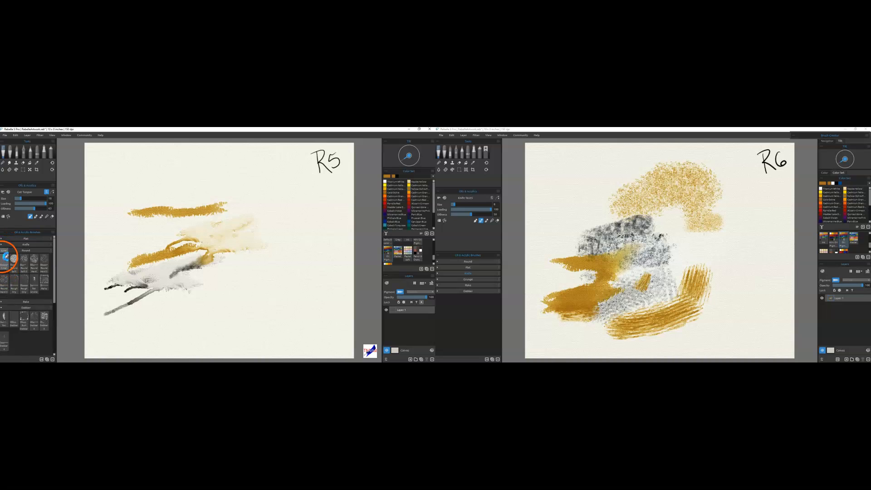
pyautogui.click(5, 263)
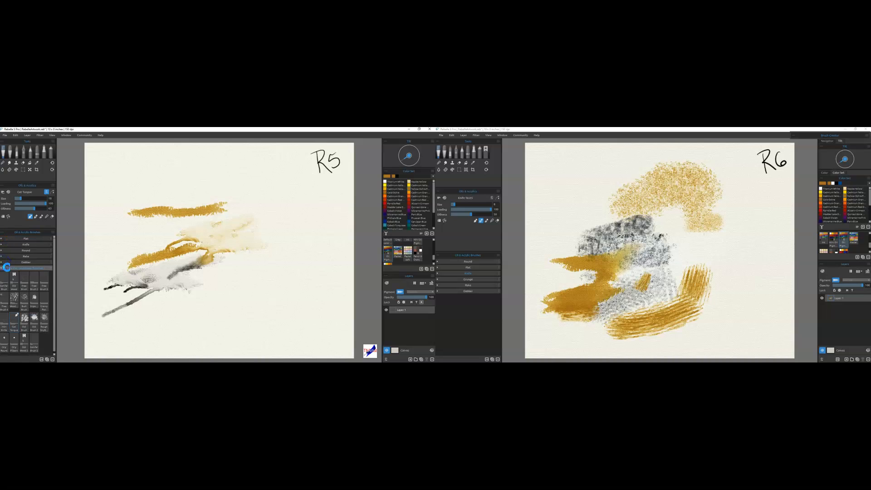
pyautogui.click(4, 268)
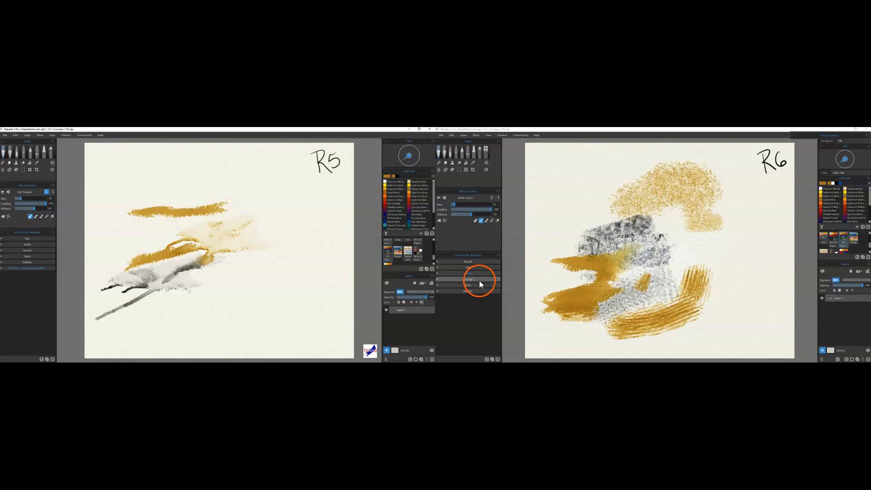
# Paint a small ochre dab left of the grey marks in R6 with the first Grunge brush and collapse the group.
pyautogui.click(438, 280)
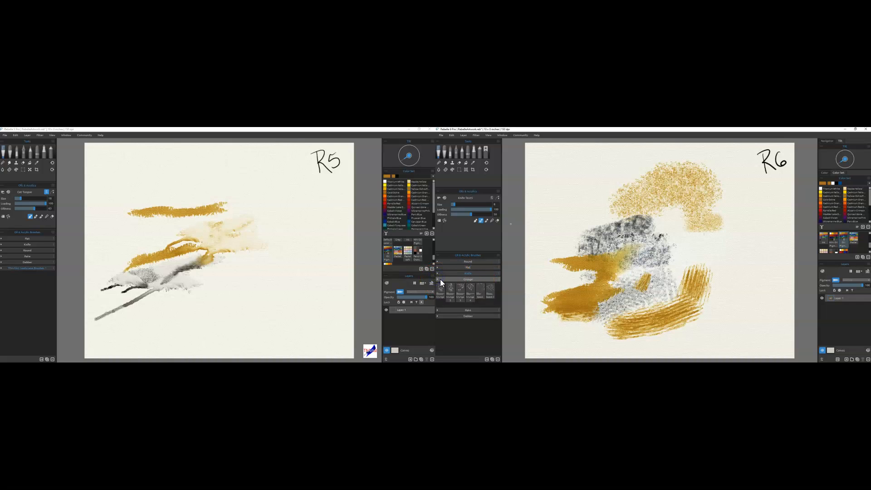
pyautogui.click(441, 289)
pyautogui.moveTo(554, 237); pyautogui.dragTo(574, 223)
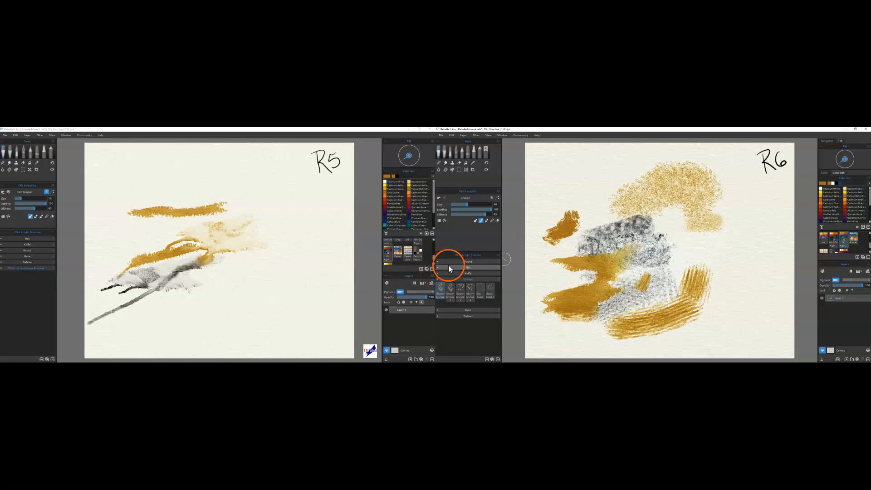
pyautogui.click(437, 279)
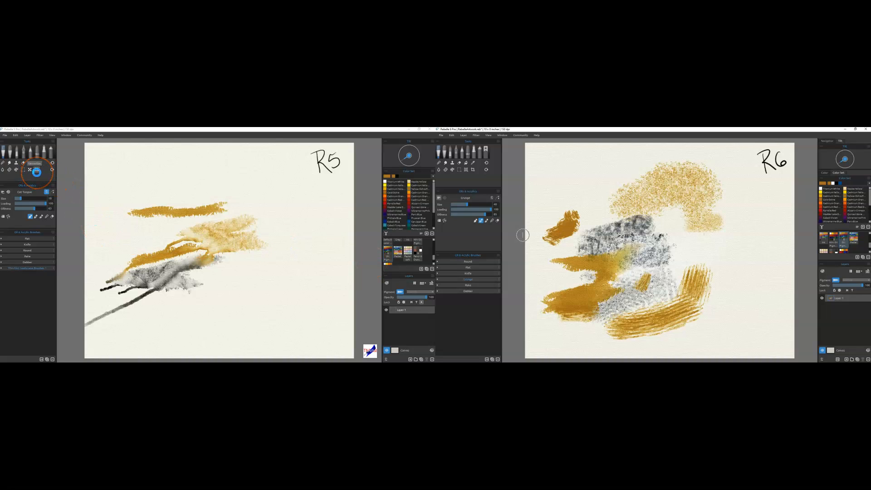
# Select a rectangle around most of the R5 strokes, transform it to be slightly wider and shorter, and apply it.
pyautogui.click(23, 169)
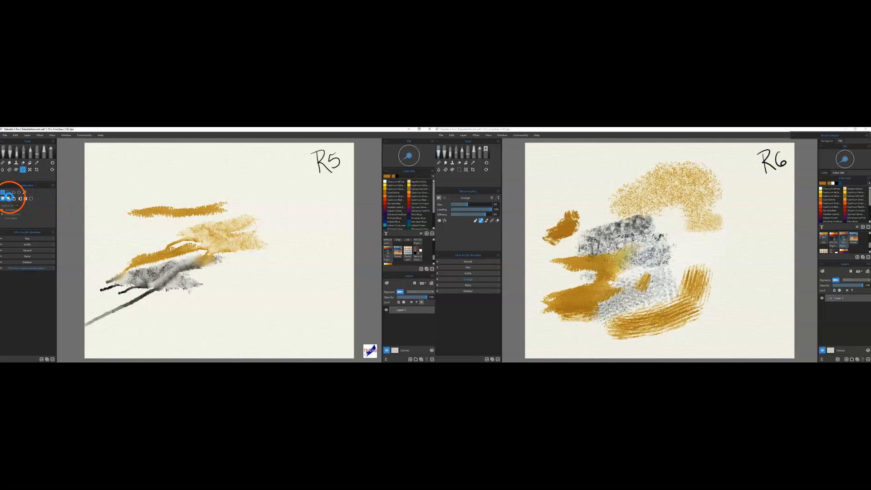
pyautogui.moveTo(100, 198); pyautogui.dragTo(213, 279)
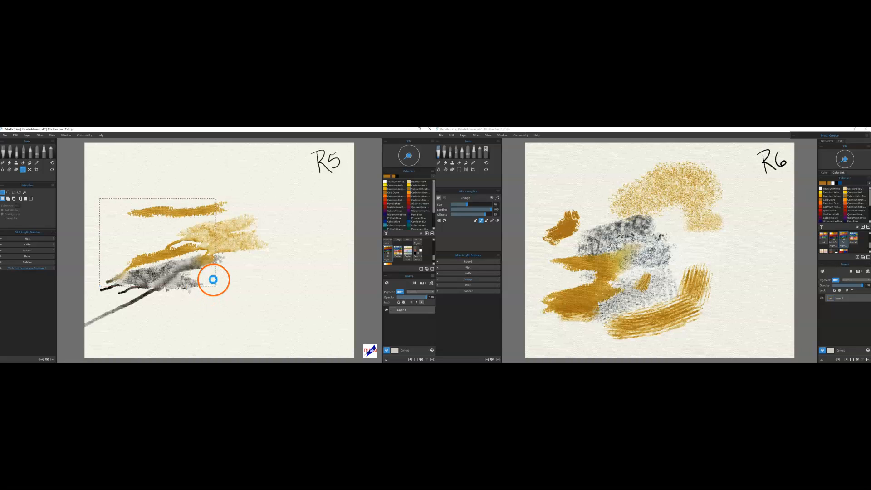
pyautogui.hotkey('ctrl', 't')
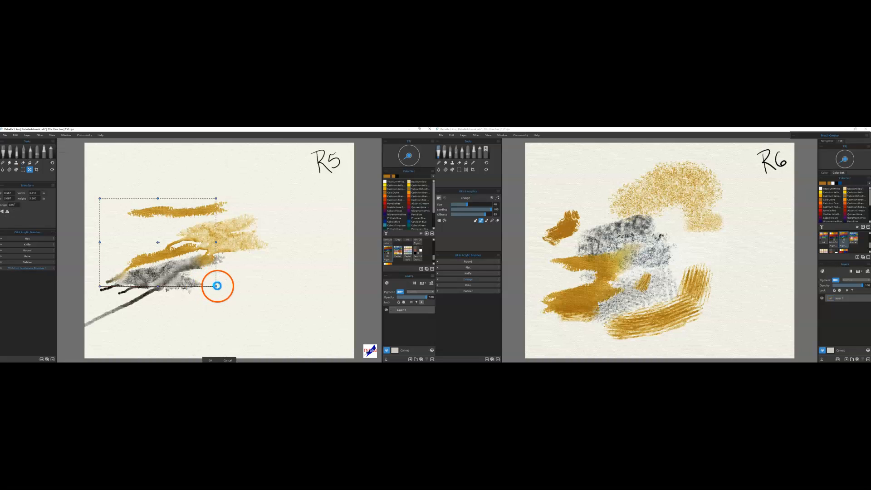
pyautogui.moveTo(216, 286)
pyautogui.mouseDown()
pyautogui.moveTo(280, 314)
pyautogui.moveTo(225, 280)
pyautogui.mouseUp()
pyautogui.moveTo(225, 249); pyautogui.dragTo(224, 240)
pyautogui.press('Return')
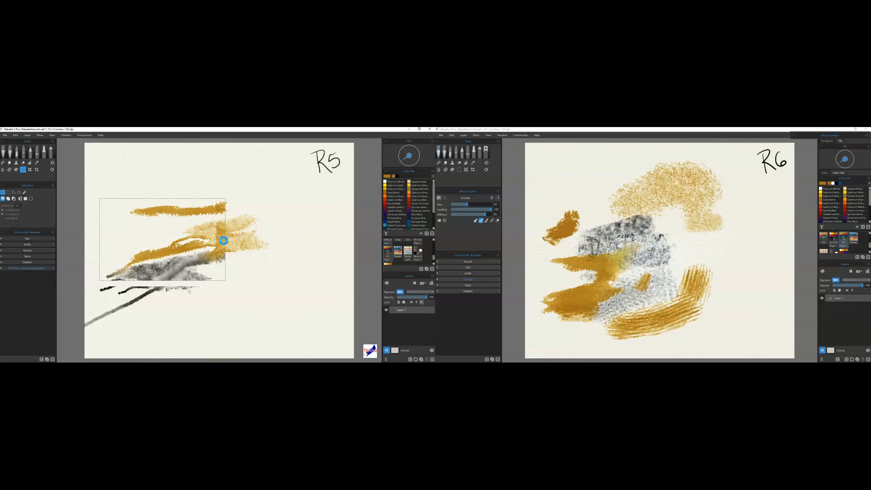
# Select a rectangle around most of the R6 strokes and stretch it slightly outward from its upper-left corner with Transform.
pyautogui.click(459, 169)
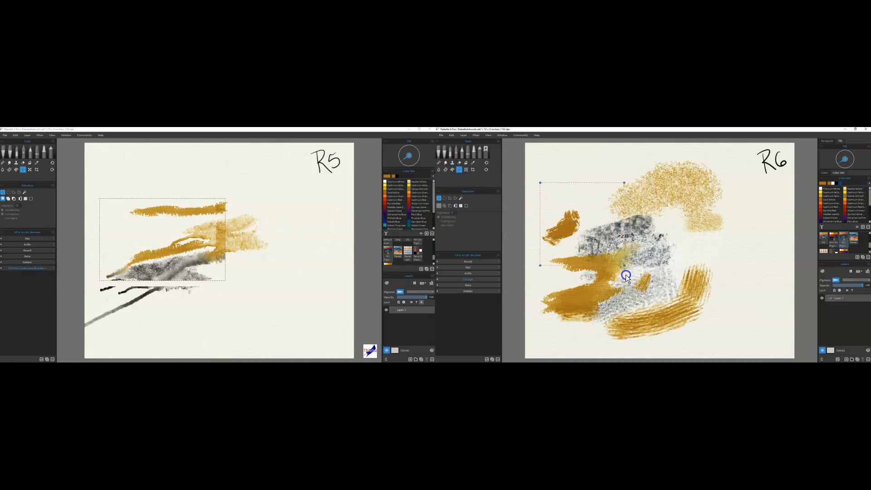
pyautogui.moveTo(644, 261); pyautogui.dragTo(642, 271)
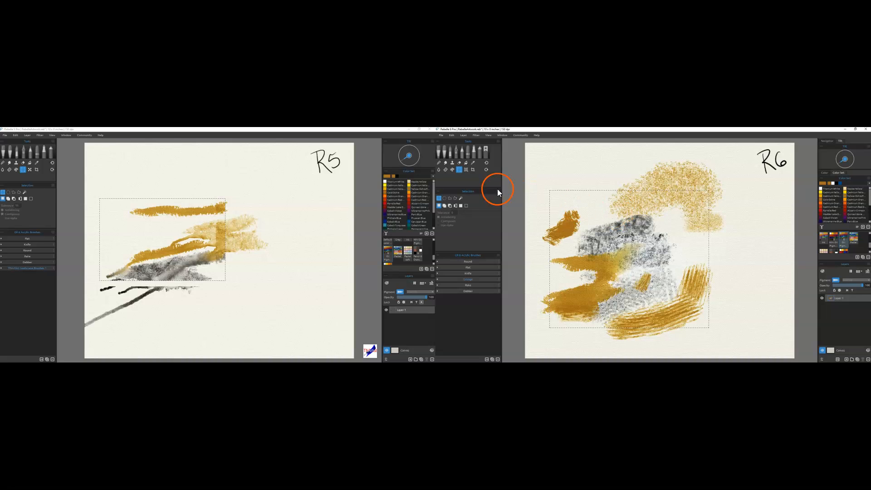
pyautogui.hotkey('ctrl', 't')
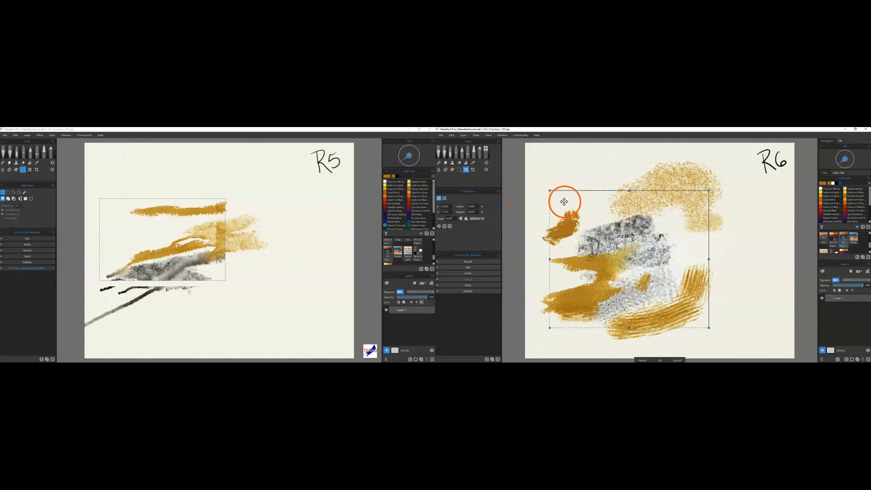
pyautogui.moveTo(550, 190)
pyautogui.mouseDown()
pyautogui.moveTo(571, 202)
pyautogui.moveTo(539, 188)
pyautogui.mouseUp()
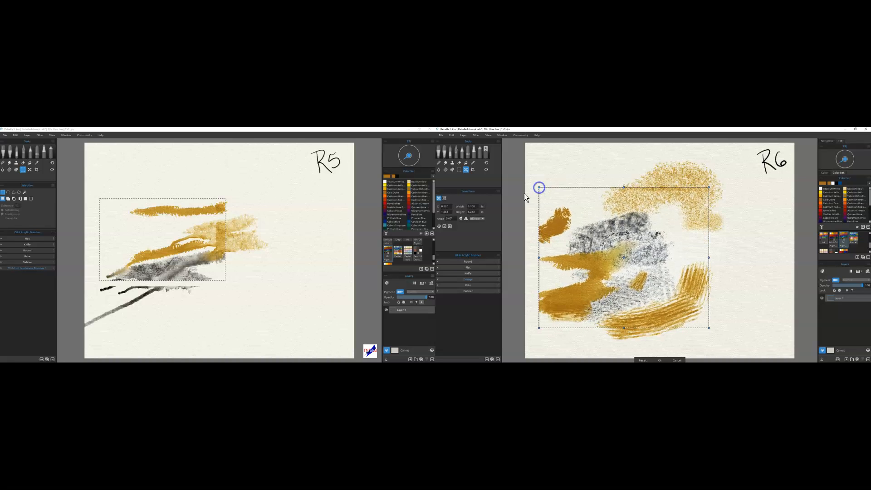
# Warp the left edge of the transformed R6 selection inward with the mesh points and handles, and apply the distortion.
pyautogui.click(445, 198)
pyautogui.click(540, 256)
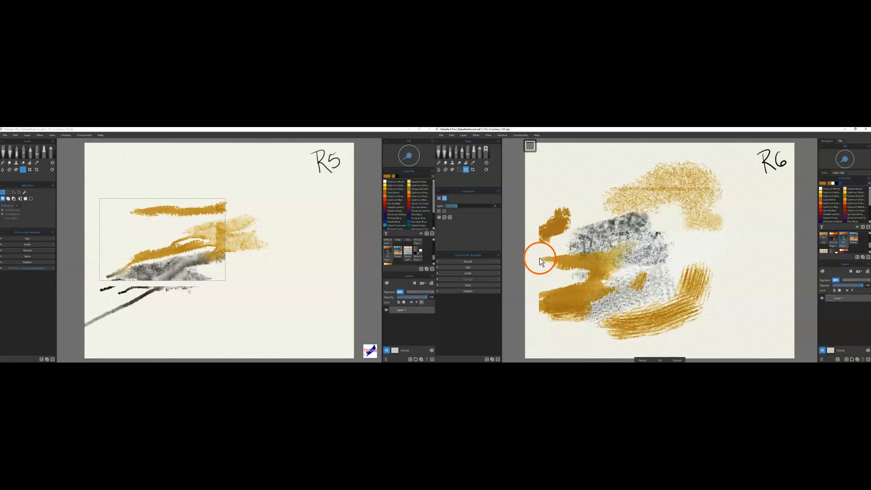
pyautogui.moveTo(540, 232); pyautogui.dragTo(554, 232)
pyautogui.click(545, 275)
pyautogui.moveTo(545, 276); pyautogui.dragTo(565, 287)
pyautogui.moveTo(539, 327)
pyautogui.mouseDown()
pyautogui.moveTo(586, 321)
pyautogui.moveTo(558, 329)
pyautogui.mouseUp()
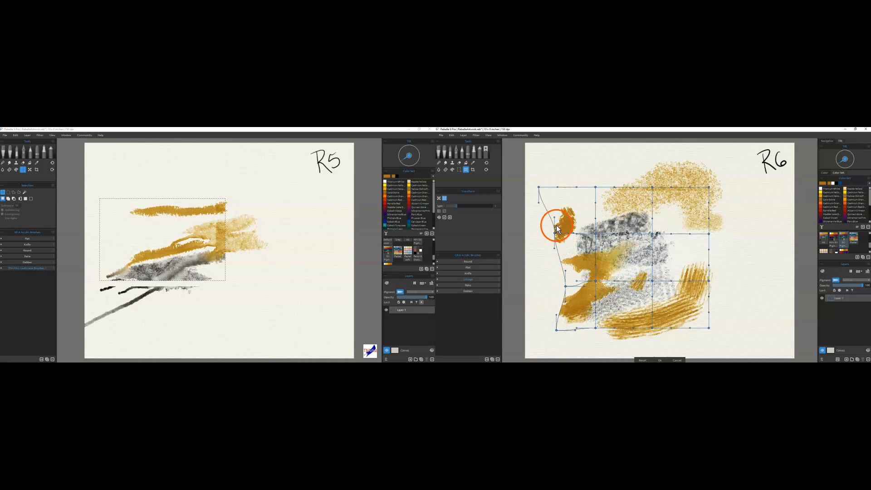
pyautogui.moveTo(555, 217); pyautogui.dragTo(541, 222)
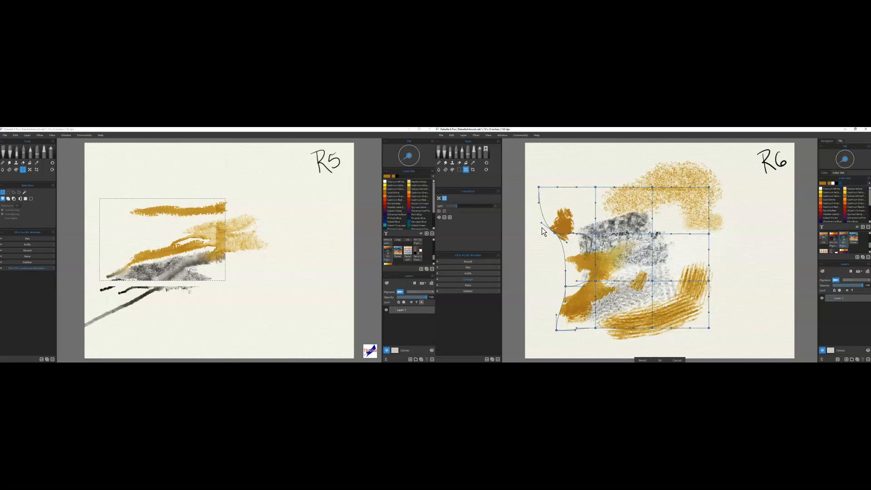
pyautogui.press('Return')
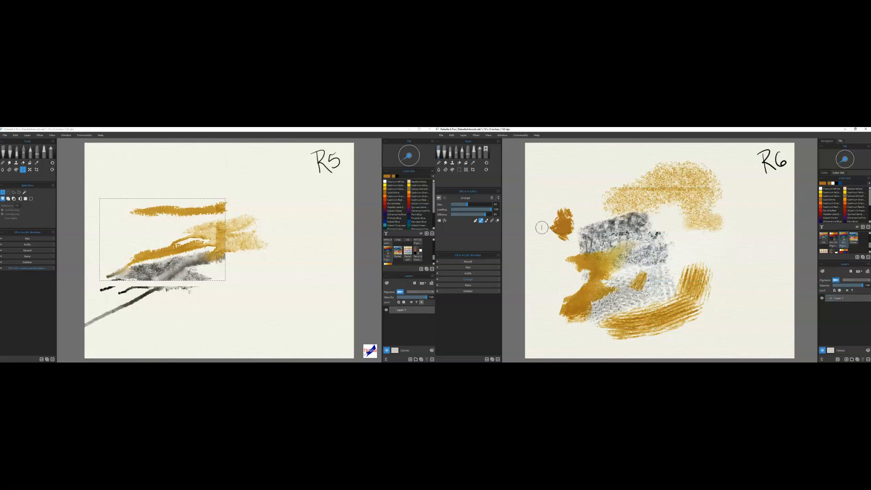
# Show the Smudge & Liquify brushes in R6 and the Smudge brushes in R5.
pyautogui.moveTo(592, 245); pyautogui.dragTo(617, 253)
pyautogui.click(446, 163)
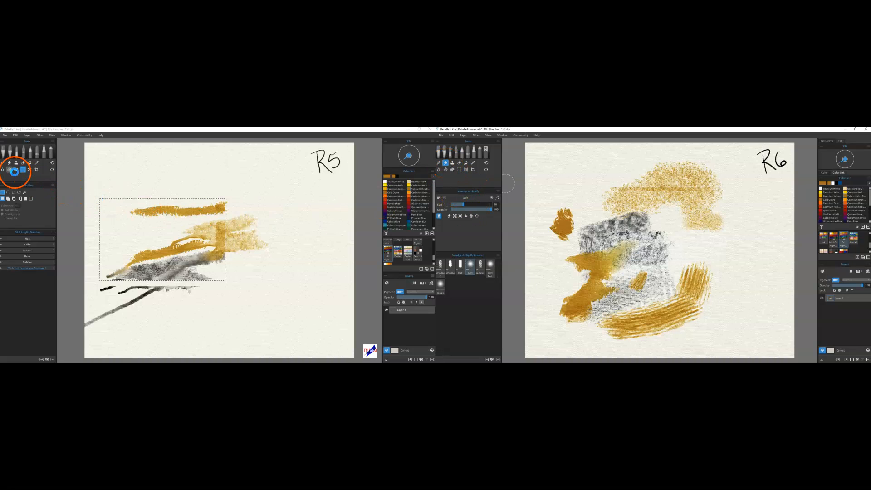
pyautogui.click(9, 164)
pyautogui.click(23, 248)
pyautogui.click(23, 243)
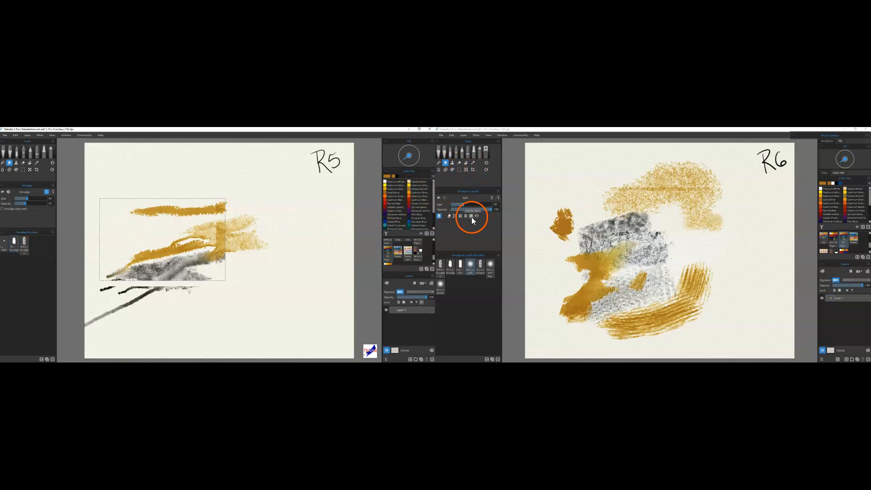
# Distort the ochre dab and the grey marks in R6, trying two of the liquify modes.
pyautogui.click(472, 216)
pyautogui.moveTo(563, 236)
pyautogui.mouseDown()
pyautogui.moveTo(567, 227)
pyautogui.moveTo(572, 251)
pyautogui.moveTo(566, 221)
pyautogui.moveTo(529, 230)
pyautogui.moveTo(686, 227)
pyautogui.mouseUp()
pyautogui.click(471, 216)
pyautogui.click(465, 216)
pyautogui.moveTo(603, 254)
pyautogui.mouseDown()
pyautogui.moveTo(577, 265)
pyautogui.moveTo(627, 252)
pyautogui.moveTo(637, 228)
pyautogui.moveTo(612, 234)
pyautogui.moveTo(610, 244)
pyautogui.moveTo(614, 268)
pyautogui.moveTo(644, 284)
pyautogui.moveTo(642, 310)
pyautogui.moveTo(603, 297)
pyautogui.moveTo(606, 268)
pyautogui.moveTo(636, 260)
pyautogui.moveTo(596, 238)
pyautogui.moveTo(597, 278)
pyautogui.moveTo(610, 246)
pyautogui.moveTo(609, 234)
pyautogui.moveTo(608, 242)
pyautogui.moveTo(602, 237)
pyautogui.moveTo(615, 239)
pyautogui.moveTo(607, 239)
pyautogui.moveTo(613, 250)
pyautogui.moveTo(610, 240)
pyautogui.moveTo(593, 248)
pyautogui.moveTo(610, 233)
pyautogui.mouseUp()
# Switch to another liquify mode in R6 and distort the grey patch's upper edge and the speckled ochre patch.
pyautogui.click(461, 217)
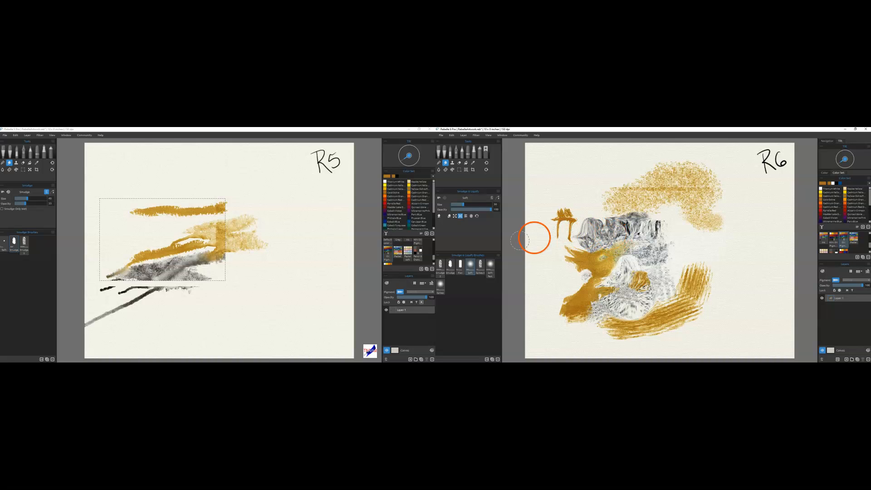
pyautogui.click(457, 217)
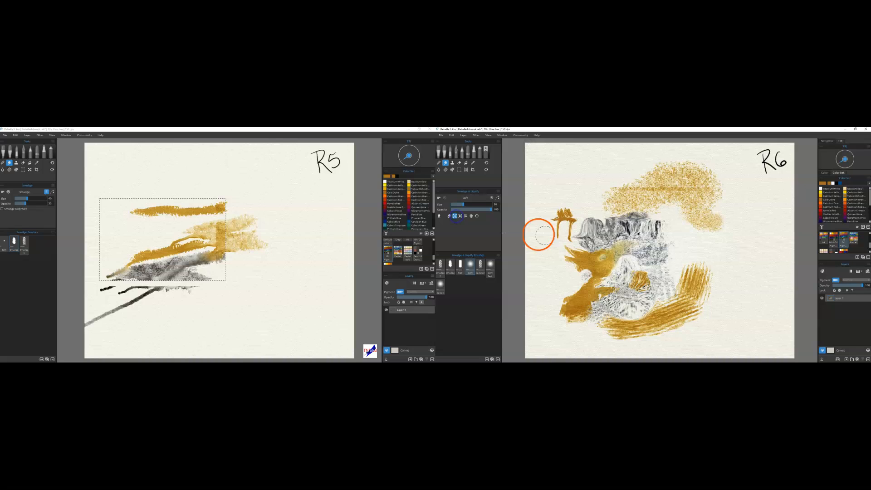
pyautogui.moveTo(634, 217)
pyautogui.mouseDown()
pyautogui.moveTo(621, 198)
pyautogui.moveTo(633, 217)
pyautogui.moveTo(662, 208)
pyautogui.moveTo(647, 190)
pyautogui.moveTo(630, 198)
pyautogui.moveTo(644, 202)
pyautogui.moveTo(671, 181)
pyautogui.moveTo(696, 190)
pyautogui.mouseUp()
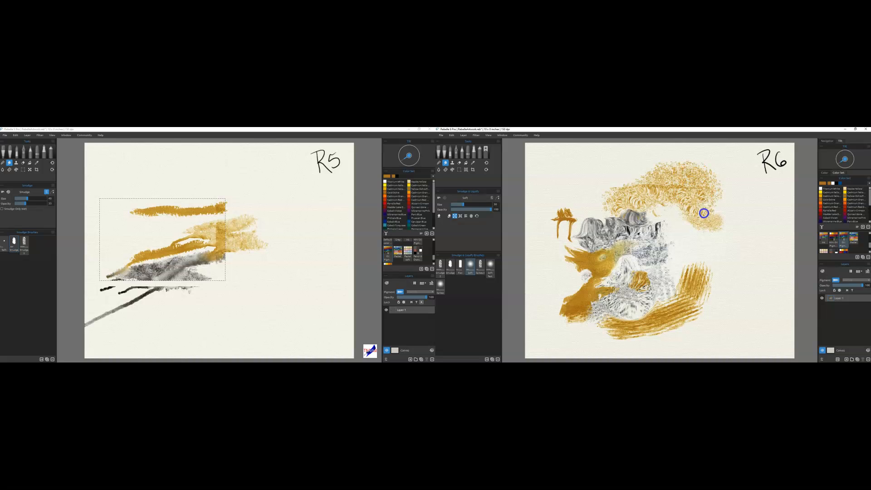
# Switch to the first liquify mode in R6 and push the ochre and grey marks along the painting's left side and upper grey patch.
pyautogui.click(449, 216)
pyautogui.moveTo(580, 212)
pyautogui.mouseDown()
pyautogui.moveTo(593, 231)
pyautogui.moveTo(614, 230)
pyautogui.moveTo(602, 247)
pyautogui.moveTo(649, 260)
pyautogui.moveTo(619, 271)
pyautogui.moveTo(600, 299)
pyautogui.moveTo(630, 330)
pyautogui.mouseUp()
pyautogui.moveTo(585, 293)
pyautogui.mouseDown()
pyautogui.moveTo(555, 311)
pyautogui.moveTo(574, 310)
pyautogui.moveTo(564, 323)
pyautogui.moveTo(604, 310)
pyautogui.moveTo(631, 317)
pyautogui.mouseUp()
pyautogui.click(475, 274)
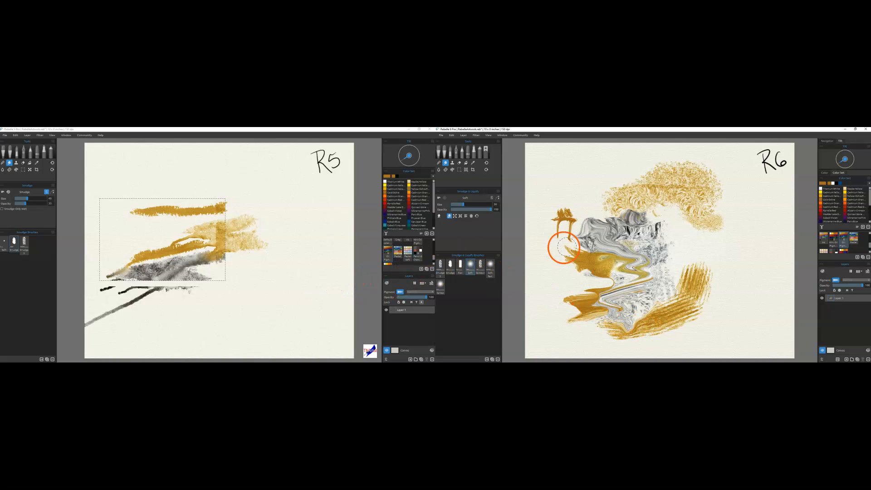
pyautogui.moveTo(643, 259)
pyautogui.mouseDown()
pyautogui.moveTo(614, 230)
pyautogui.moveTo(645, 220)
pyautogui.moveTo(636, 233)
pyautogui.moveTo(655, 249)
pyautogui.mouseUp()
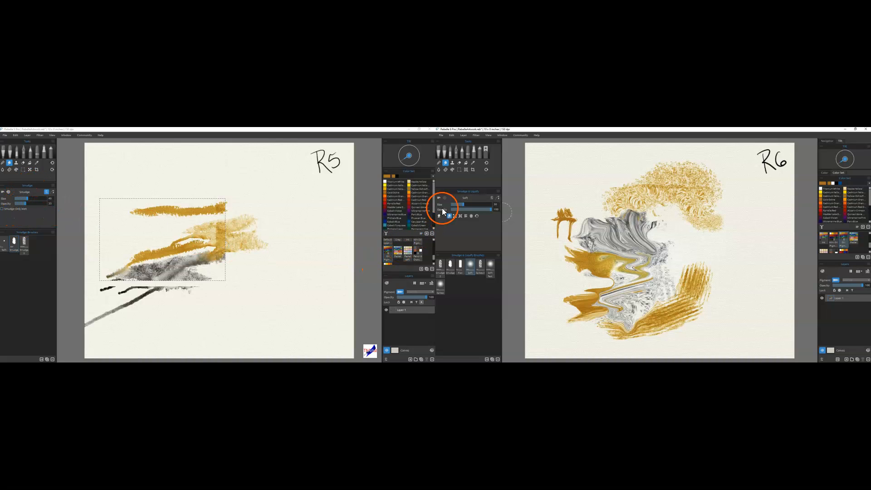
# Switch R6 to plain smudging and smudge the paint with different brushes, pulling a grey streak into the speckled ochre patch.
pyautogui.click(439, 215)
pyautogui.moveTo(631, 245)
pyautogui.mouseDown()
pyautogui.moveTo(604, 232)
pyautogui.moveTo(543, 247)
pyautogui.mouseUp()
pyautogui.click(492, 259)
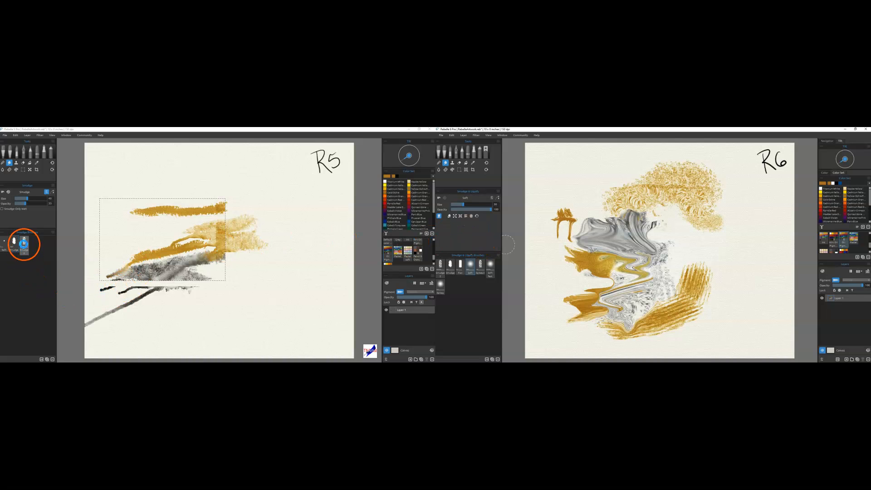
pyautogui.click(480, 267)
pyautogui.moveTo(525, 266)
pyautogui.mouseDown()
pyautogui.moveTo(570, 255)
pyautogui.moveTo(586, 274)
pyautogui.moveTo(596, 271)
pyautogui.mouseUp()
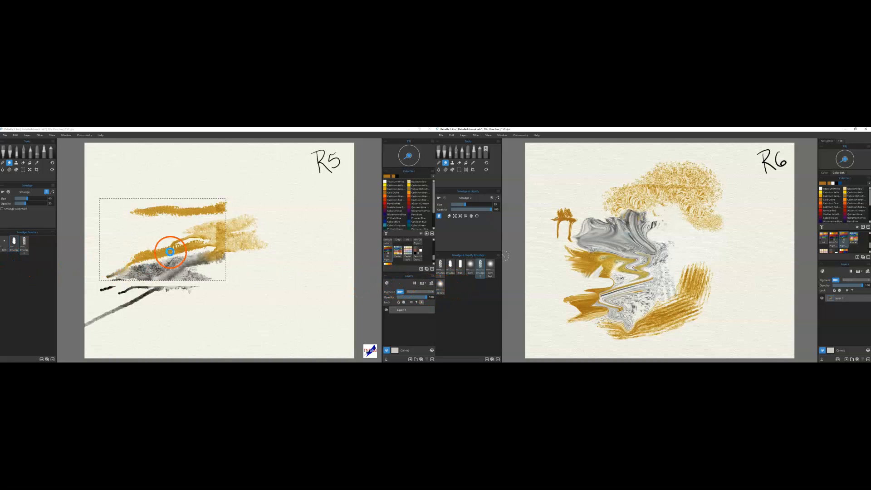
pyautogui.click(442, 285)
pyautogui.moveTo(631, 254)
pyautogui.mouseDown()
pyautogui.moveTo(676, 211)
pyautogui.moveTo(728, 230)
pyautogui.mouseUp()
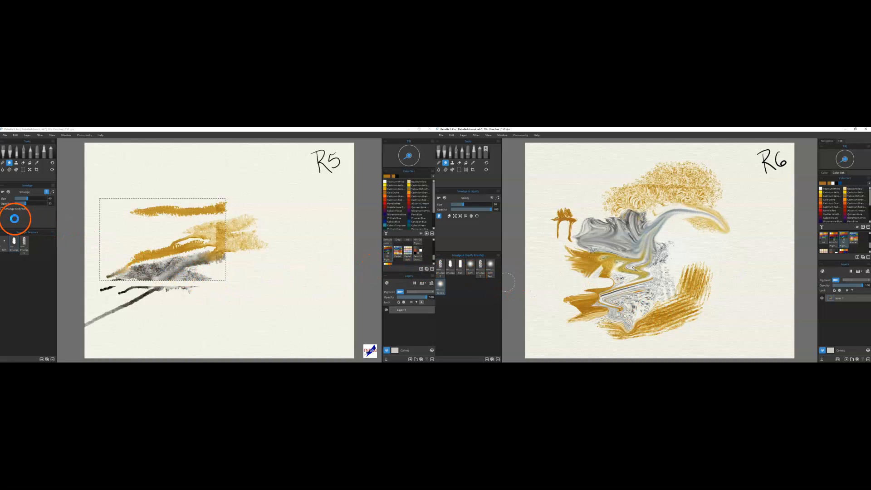
# Deselect the rectangular selection in R5 and smudge the ochre and grey strokes.
pyautogui.moveTo(136, 253); pyautogui.dragTo(159, 248)
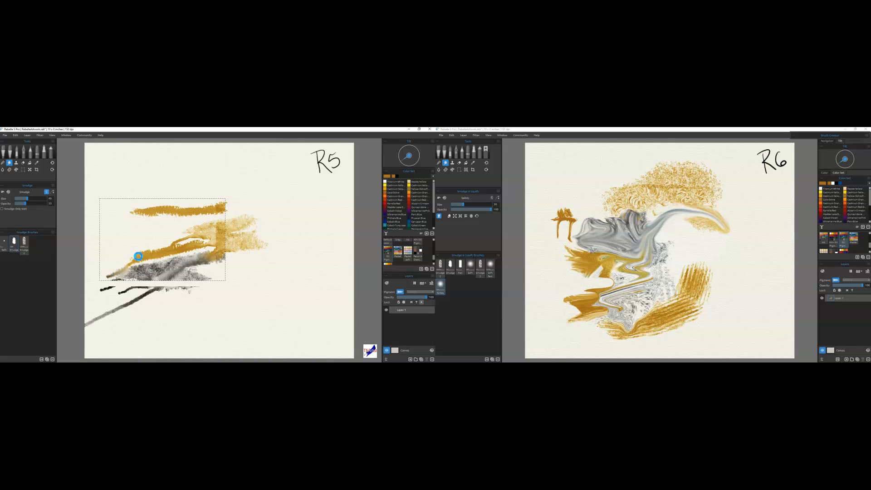
pyautogui.hotkey('ctrl', 'd')
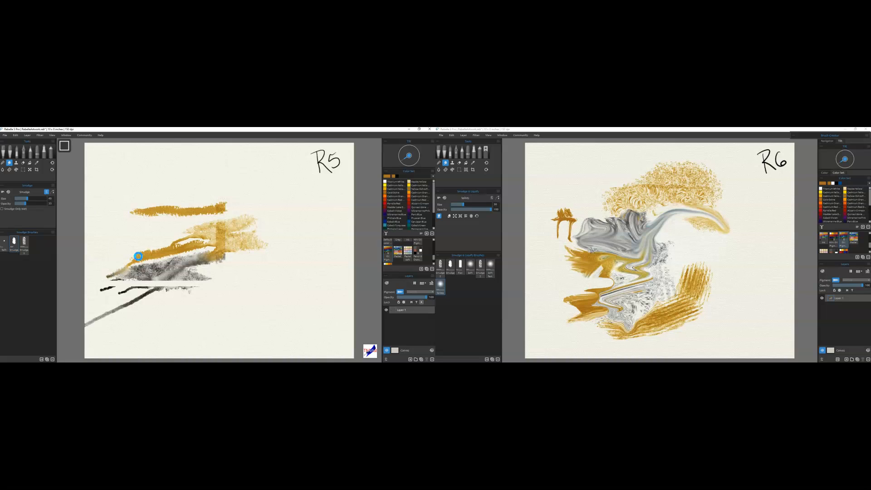
pyautogui.moveTo(149, 234)
pyautogui.mouseDown()
pyautogui.moveTo(29, 218)
pyautogui.moveTo(29, 229)
pyautogui.moveTo(54, 210)
pyautogui.moveTo(29, 189)
pyautogui.mouseUp()
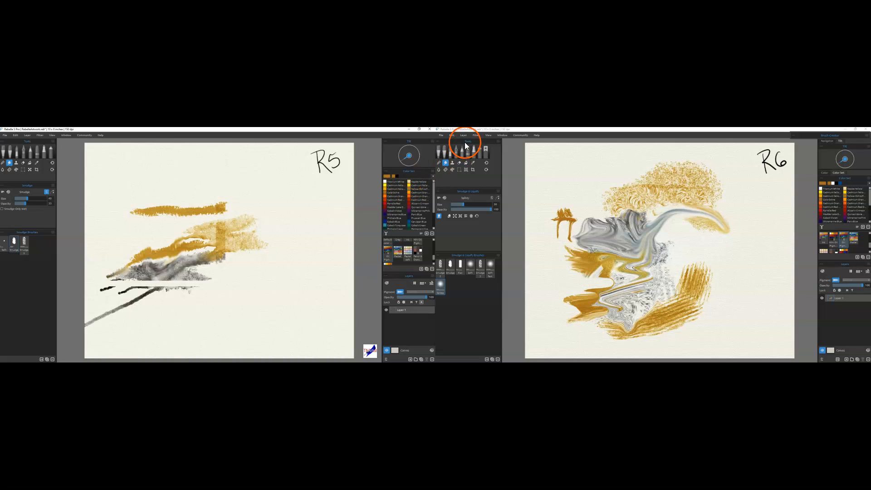
# Compare the Blend, Clone and Eraser brush sets between R6 and R5.
pyautogui.click(440, 163)
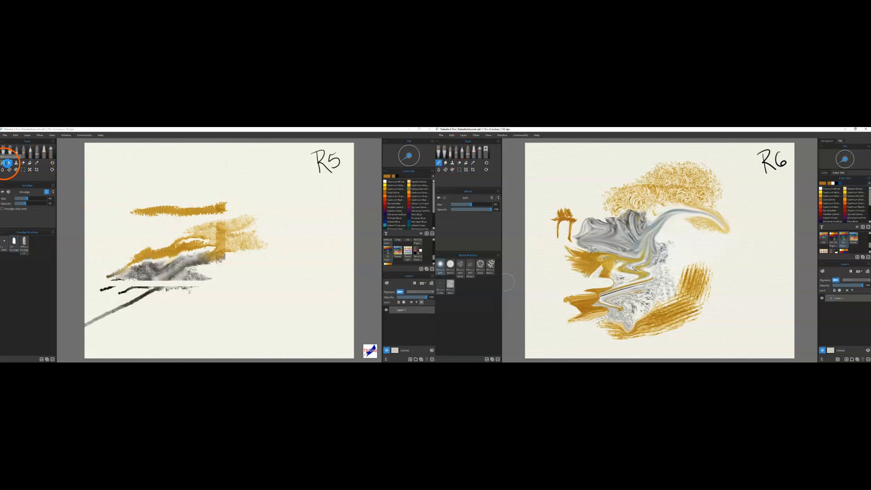
pyautogui.click(4, 162)
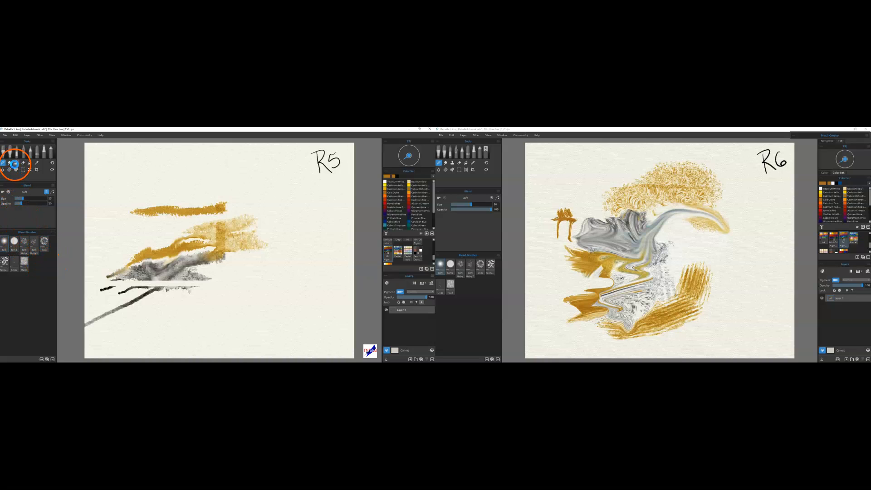
pyautogui.click(16, 162)
pyautogui.click(452, 163)
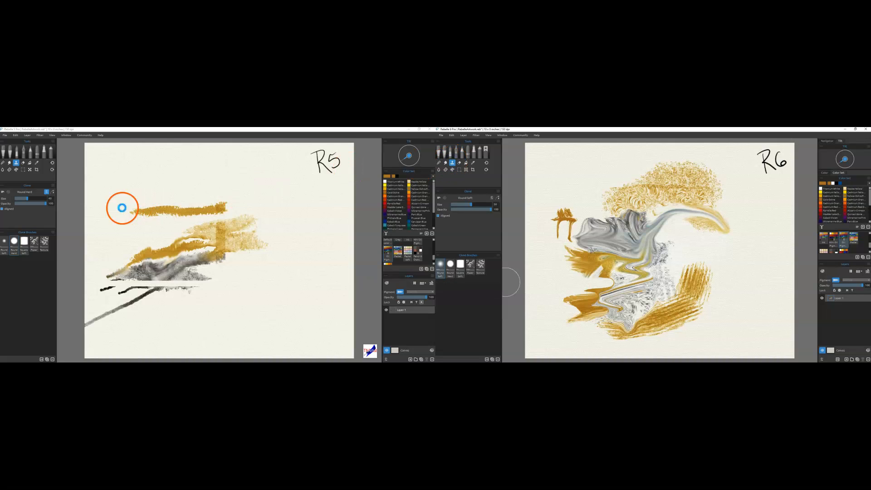
pyautogui.click(23, 163)
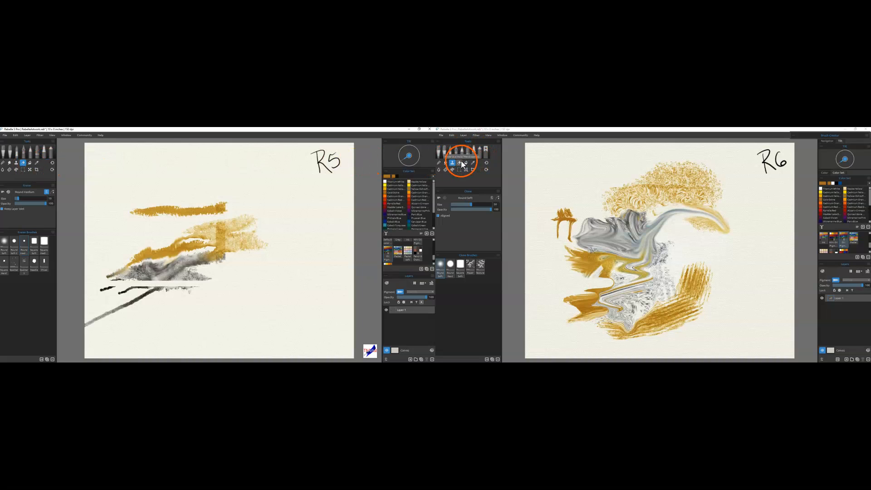
pyautogui.click(460, 163)
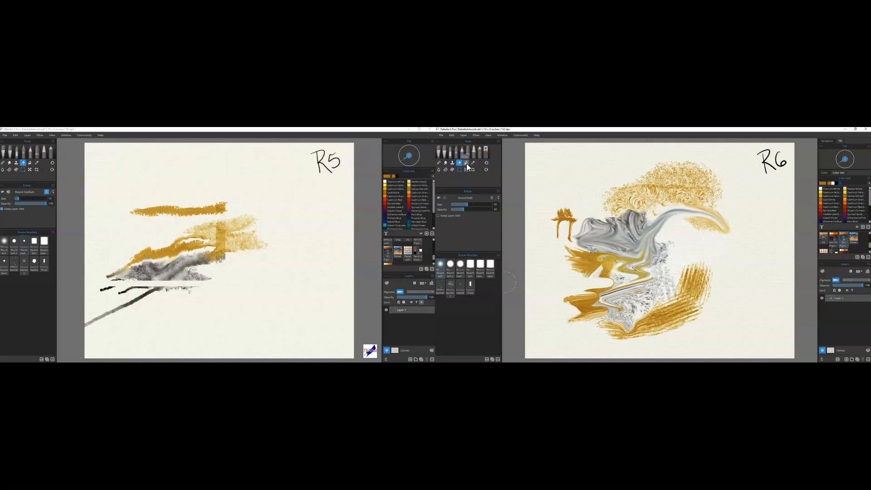
# Show the options of the Fill, Pick Color, Water and Blow tools in R6.
pyautogui.click(467, 164)
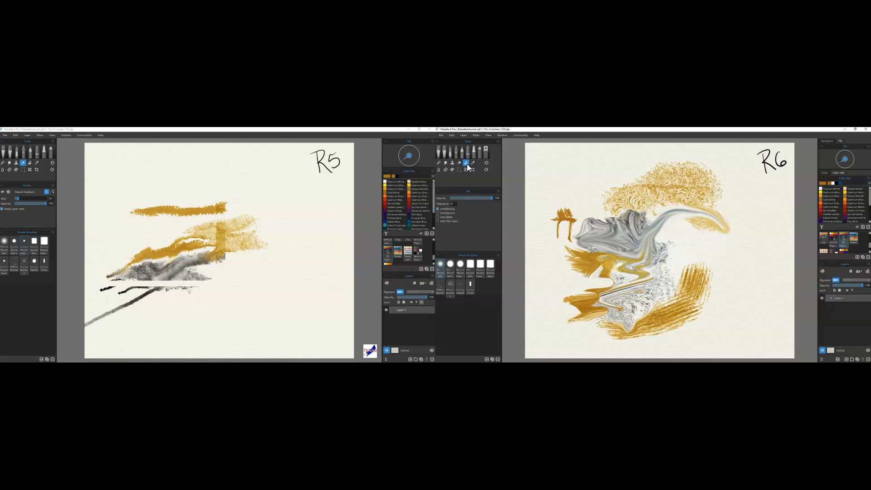
pyautogui.click(472, 164)
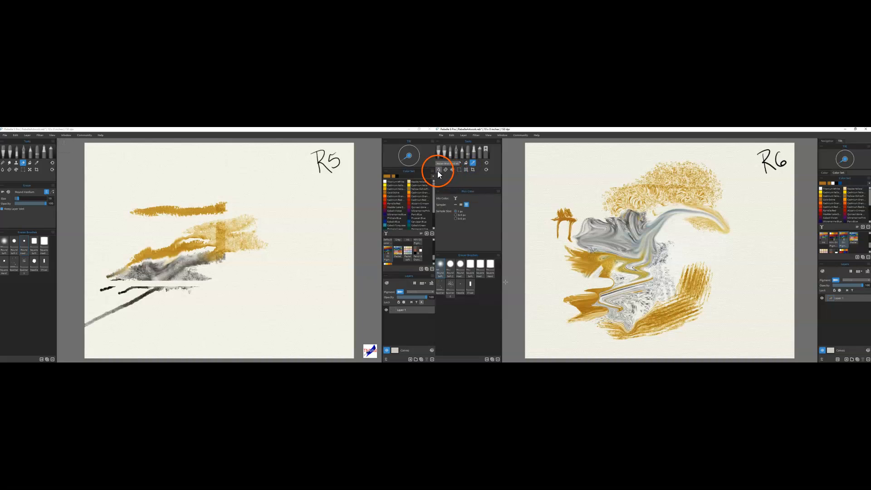
pyautogui.click(438, 170)
pyautogui.click(453, 169)
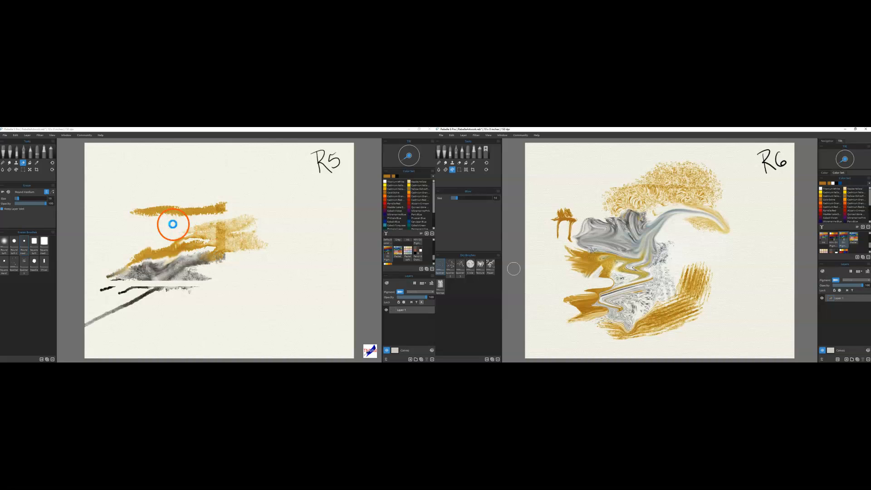
# Compare the available filters in R5 and R6, checking for blur and sharpen filters.
pyautogui.click(41, 136)
pyautogui.click(146, 171)
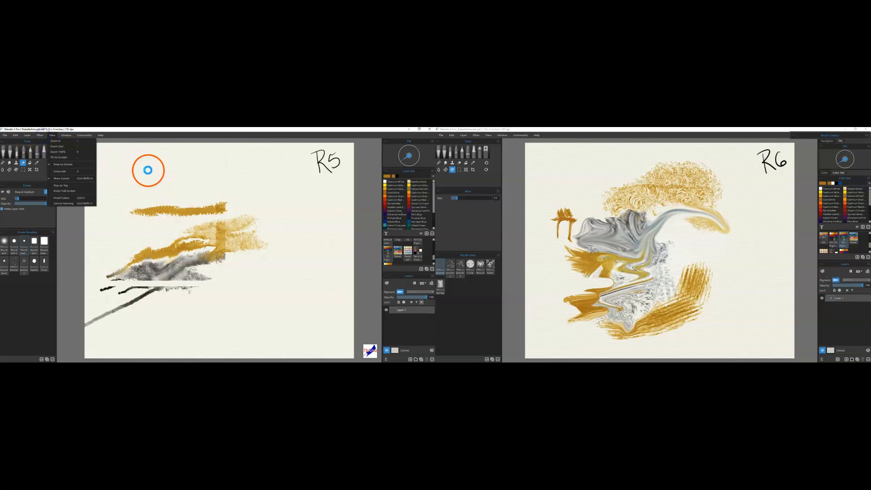
pyautogui.click(39, 136)
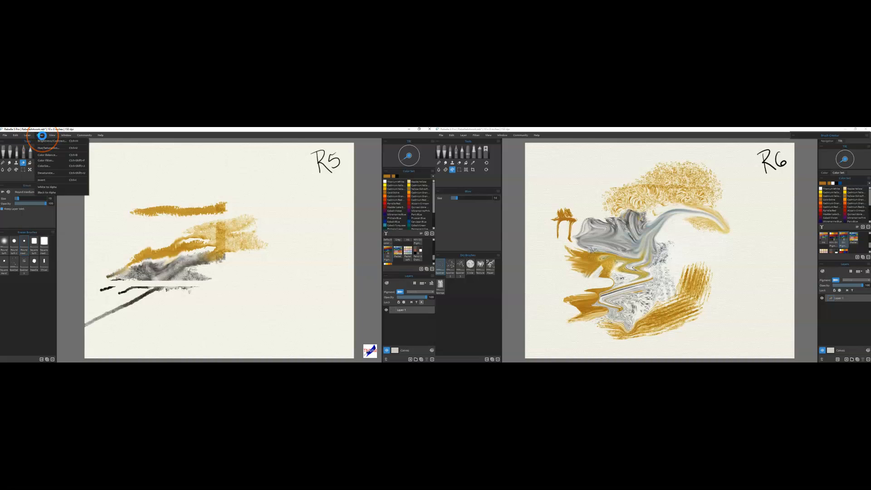
pyautogui.moveTo(41, 136); pyautogui.dragTo(440, 162)
pyautogui.moveTo(477, 139); pyautogui.dragTo(484, 202)
pyautogui.click(476, 136)
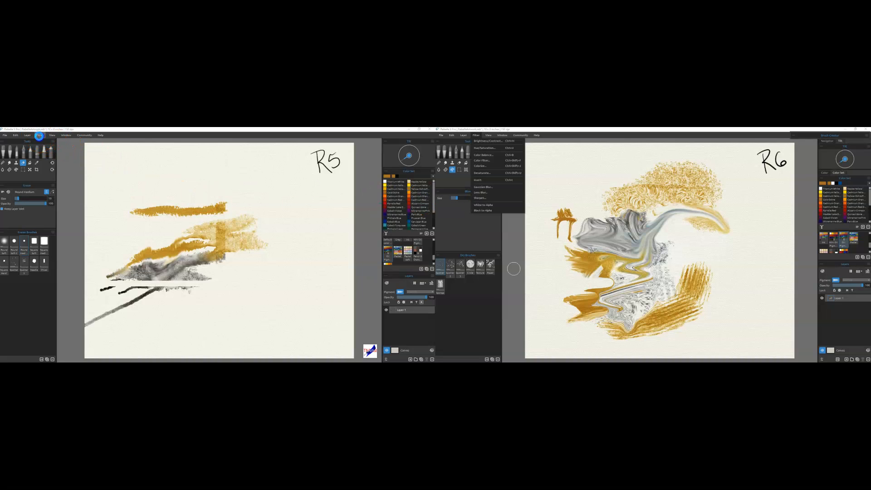
pyautogui.click(39, 136)
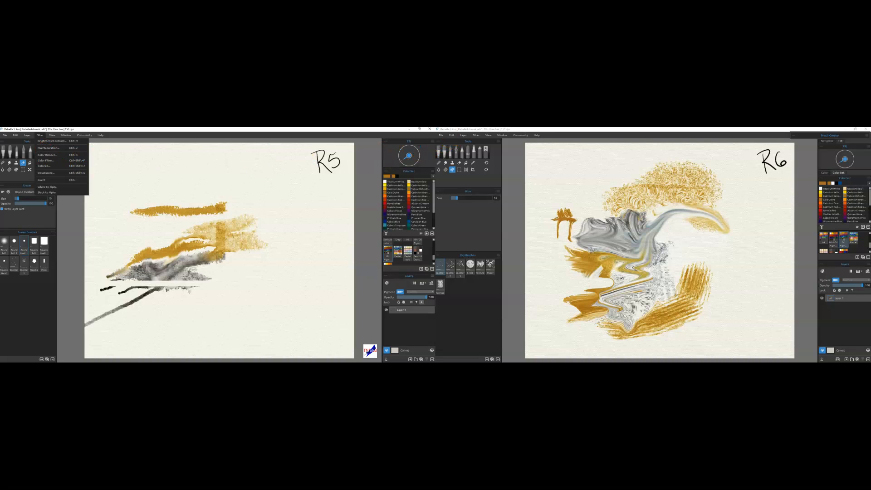
pyautogui.click(475, 135)
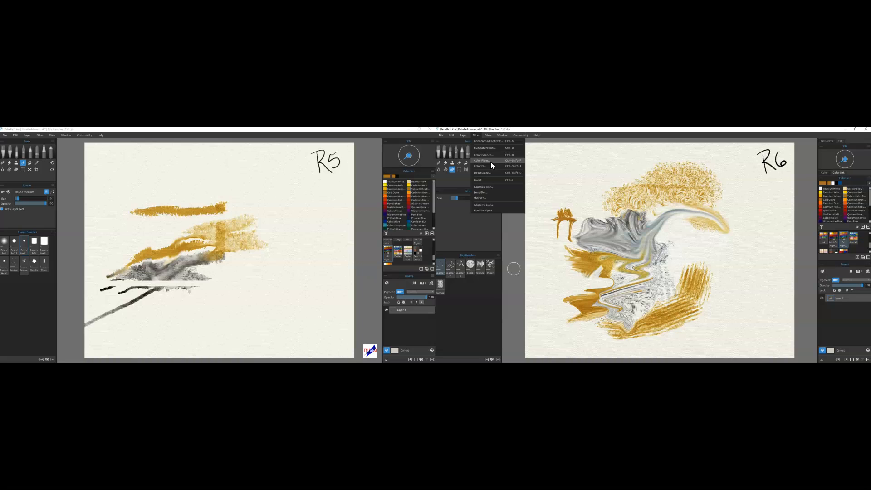
# Look through the View, Layer, Filter and Window commands available in R6.
pyautogui.click(489, 136)
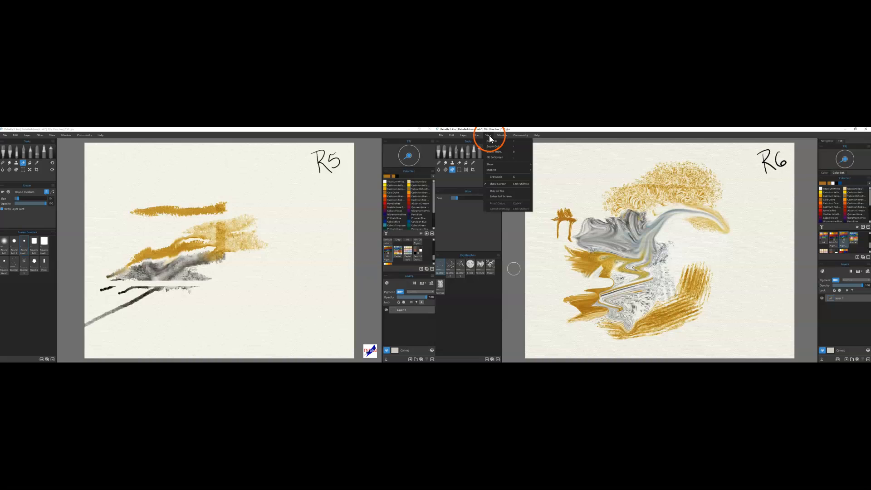
pyautogui.click(463, 136)
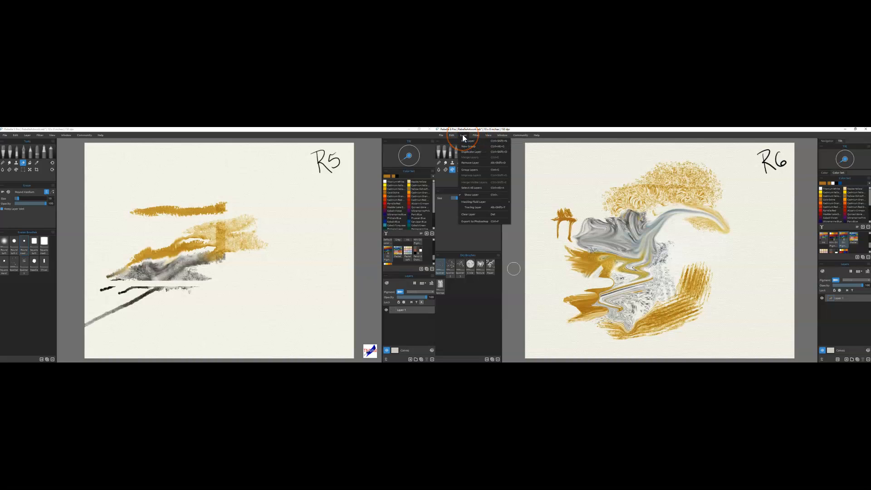
pyautogui.moveTo(471, 214); pyautogui.dragTo(651, 294)
pyautogui.moveTo(451, 136)
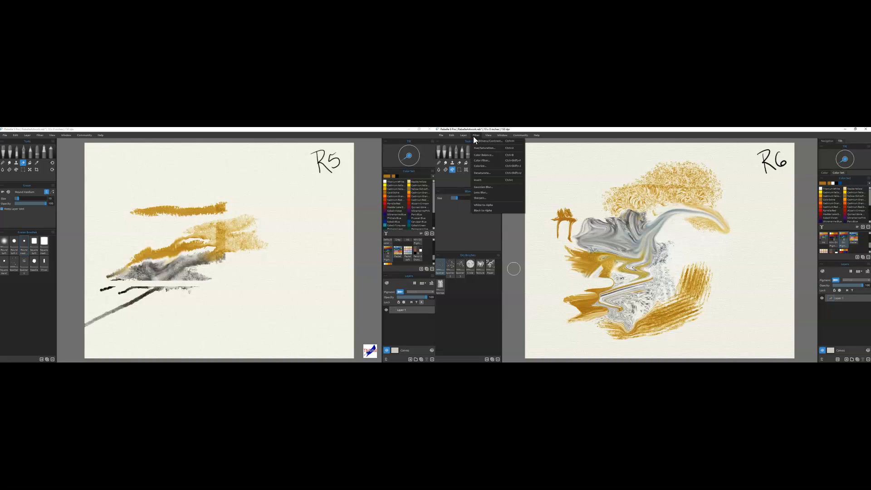
pyautogui.click(492, 136)
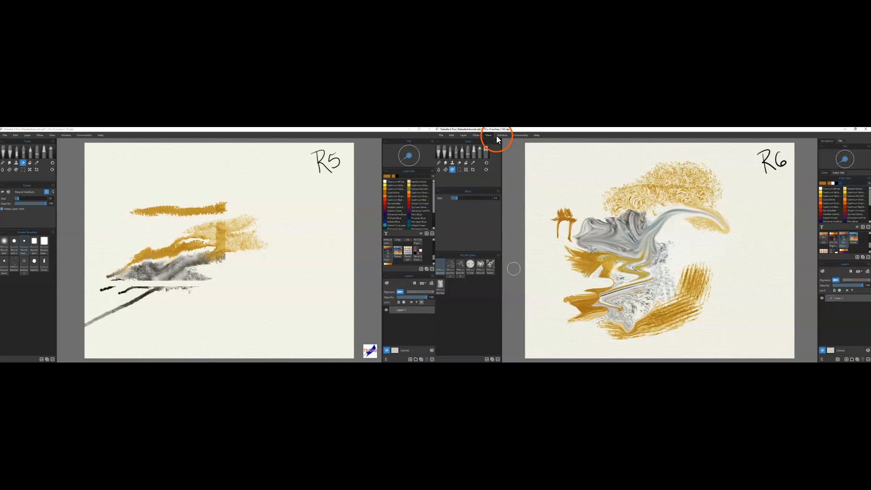
pyautogui.click(499, 135)
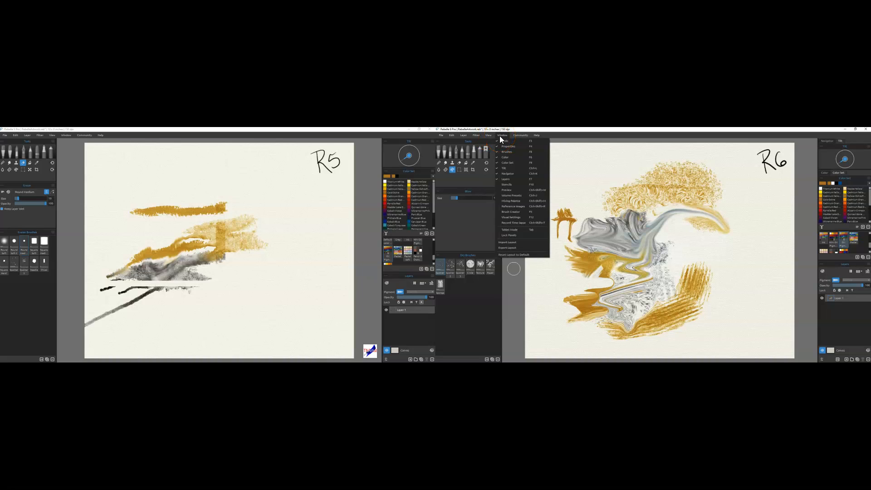
pyautogui.click(513, 132)
pyautogui.click(500, 135)
pyautogui.click(560, 214)
pyautogui.click(640, 264)
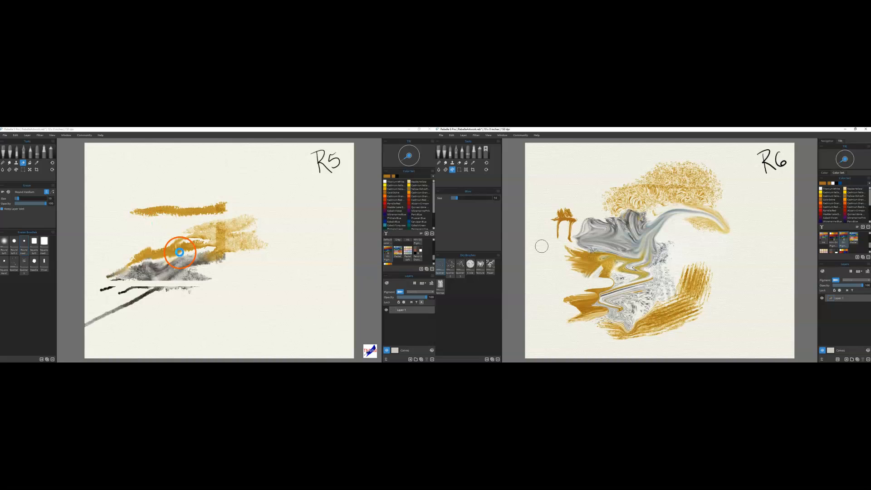
pyautogui.moveTo(472, 243)
pyautogui.mouseDown()
pyautogui.moveTo(545, 248)
pyautogui.moveTo(598, 211)
pyautogui.moveTo(586, 207)
pyautogui.moveTo(596, 243)
pyautogui.moveTo(647, 236)
pyautogui.moveTo(635, 221)
pyautogui.moveTo(641, 256)
pyautogui.mouseUp()
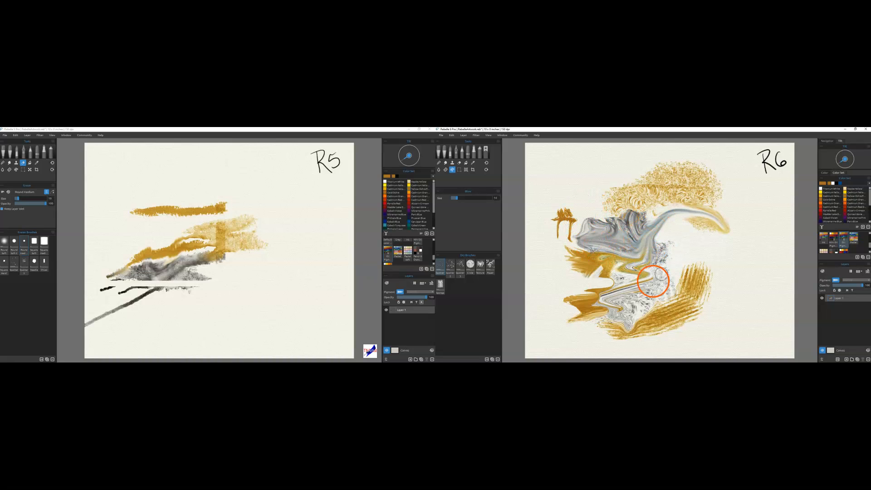
pyautogui.click(216, 247)
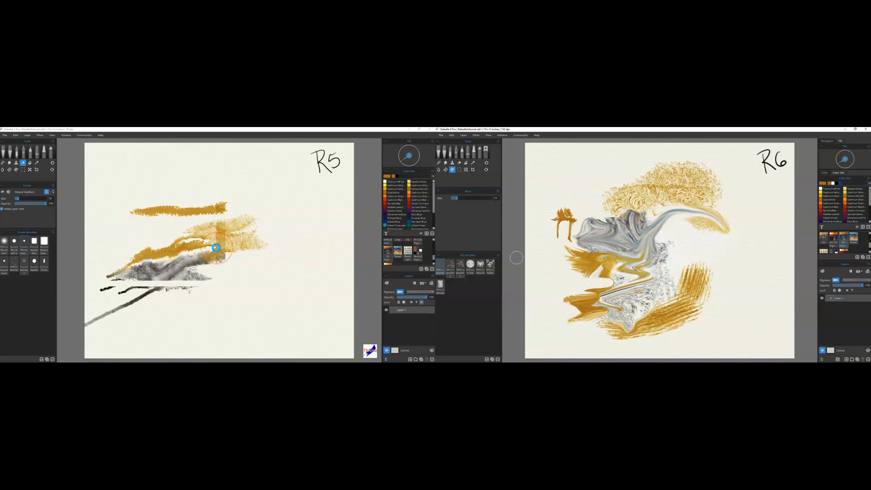